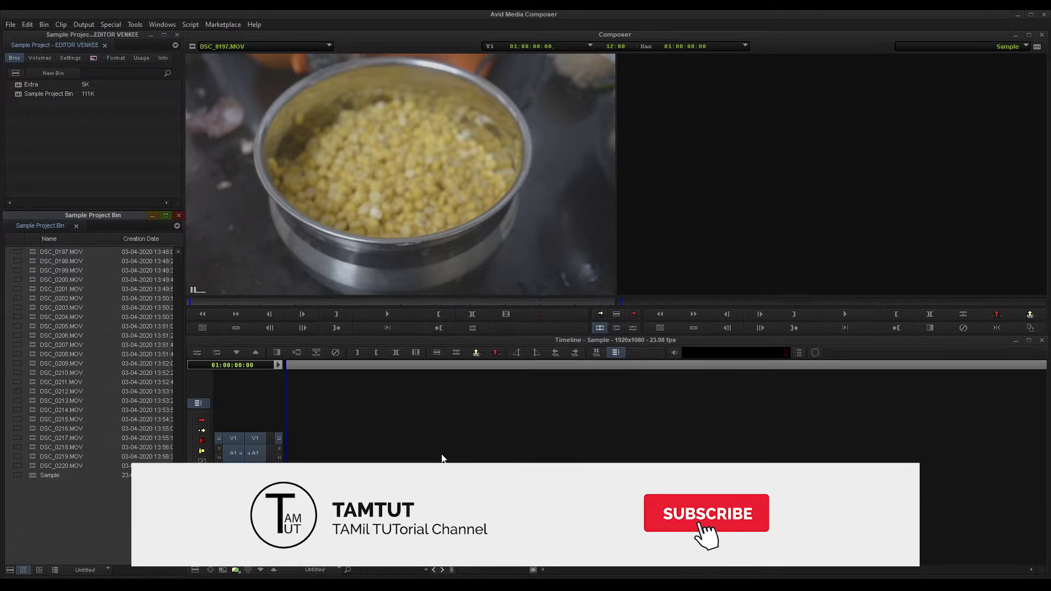
With the empty Sample timeline active, load DSC_0197.MOV into the source monitor.
click(290, 372)
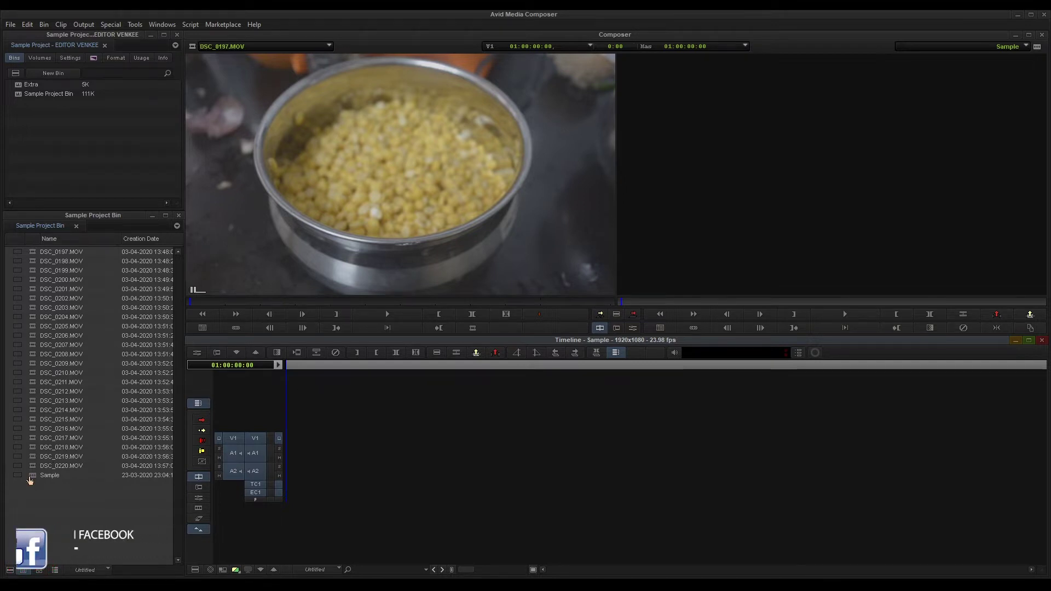
click(99, 512)
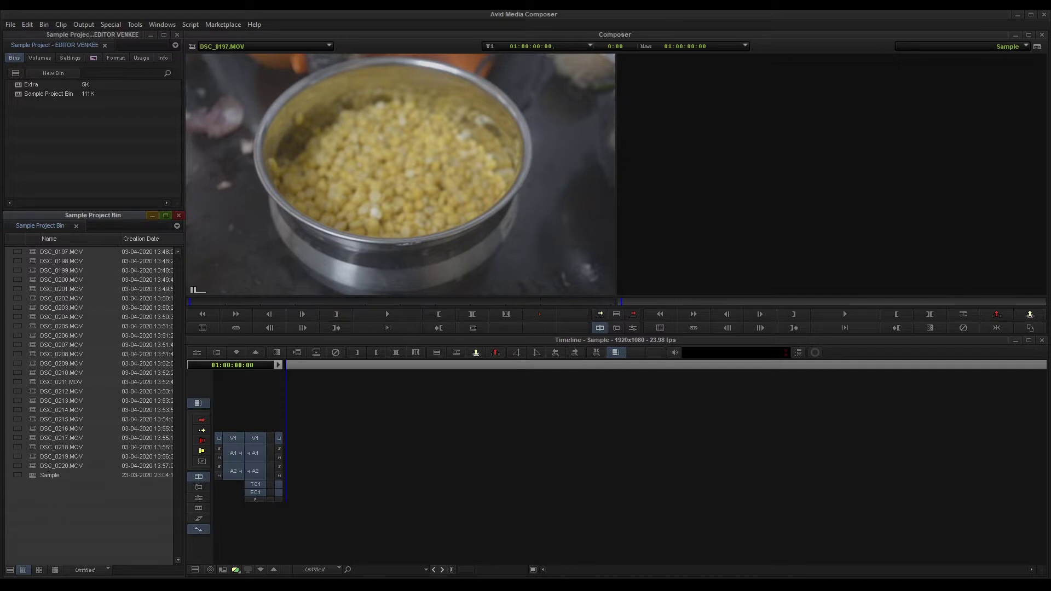
double_click(38, 465)
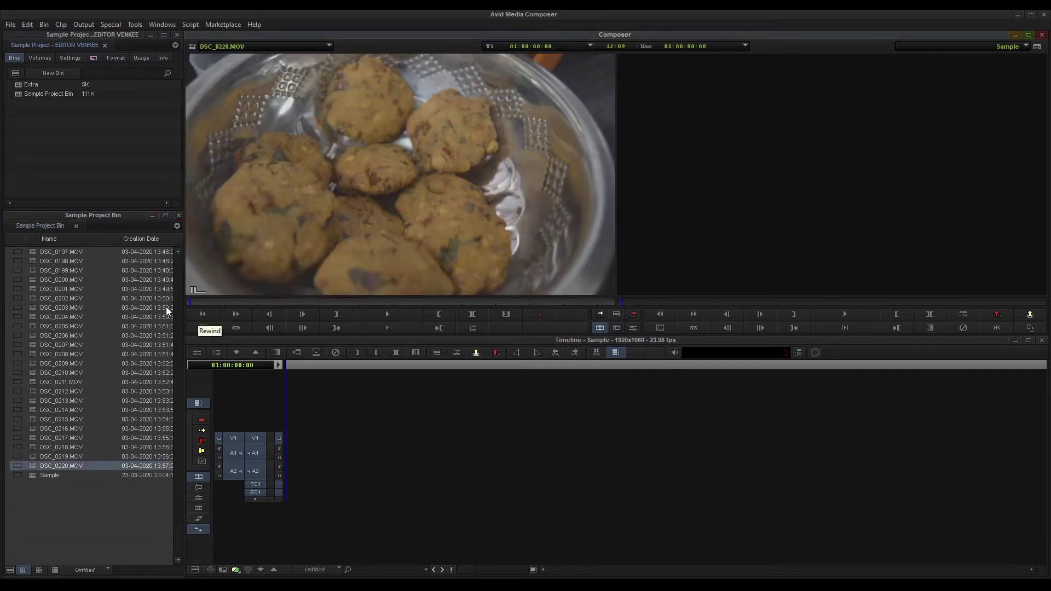
double_click(33, 253)
Mark In at 01:00:03:09 and Out at 01:00:10:00 on DSC_0197.MOV.
drag(218, 304, 307, 304)
key(i)
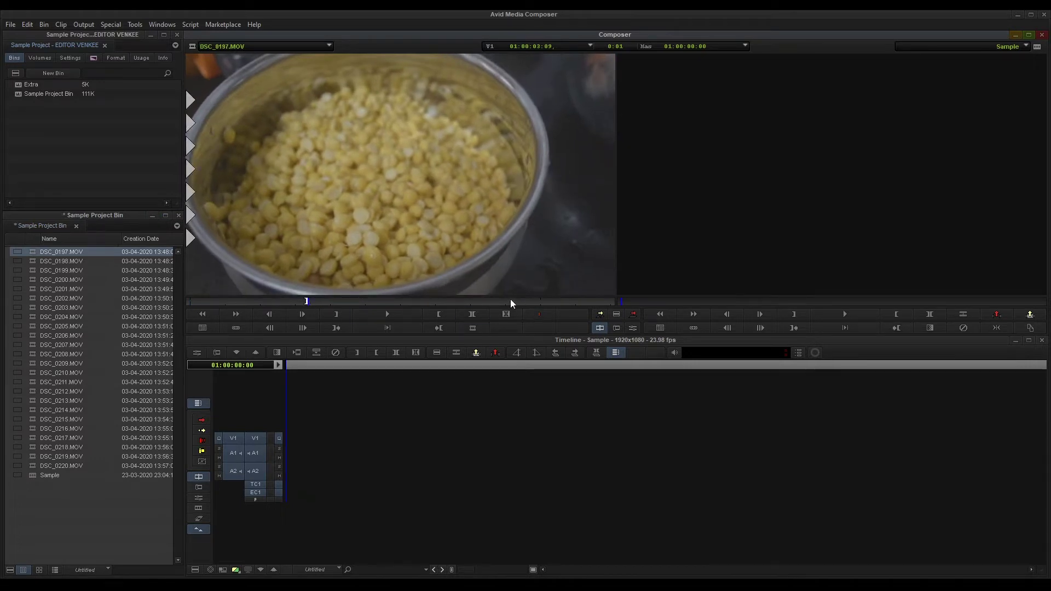
drag(509, 301, 541, 309)
key(i)
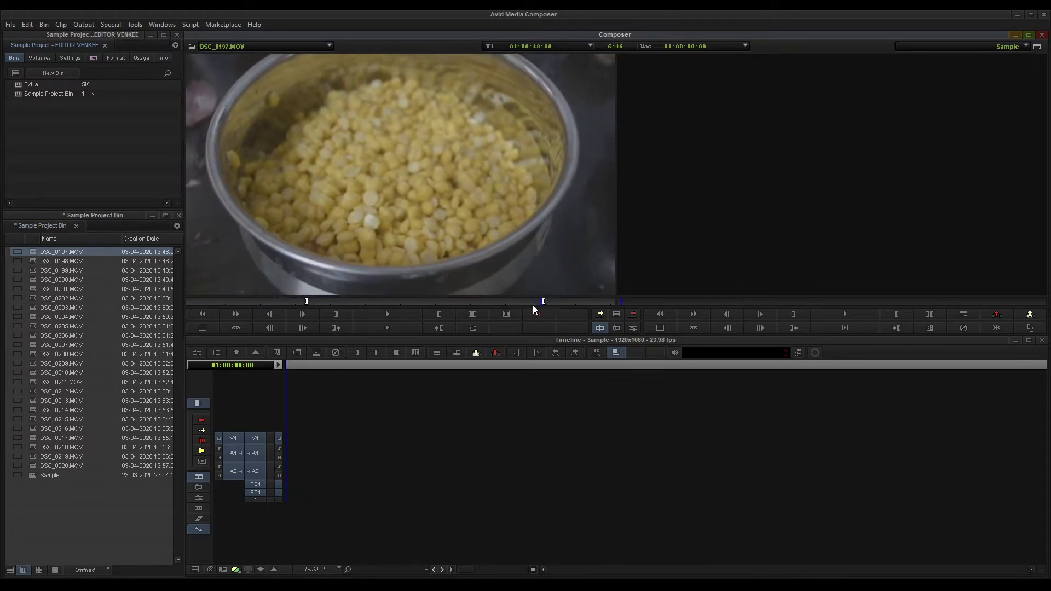
Test-splice the marked clip into the timeline with V, then undo it with Ctrl+Z.
key(v)
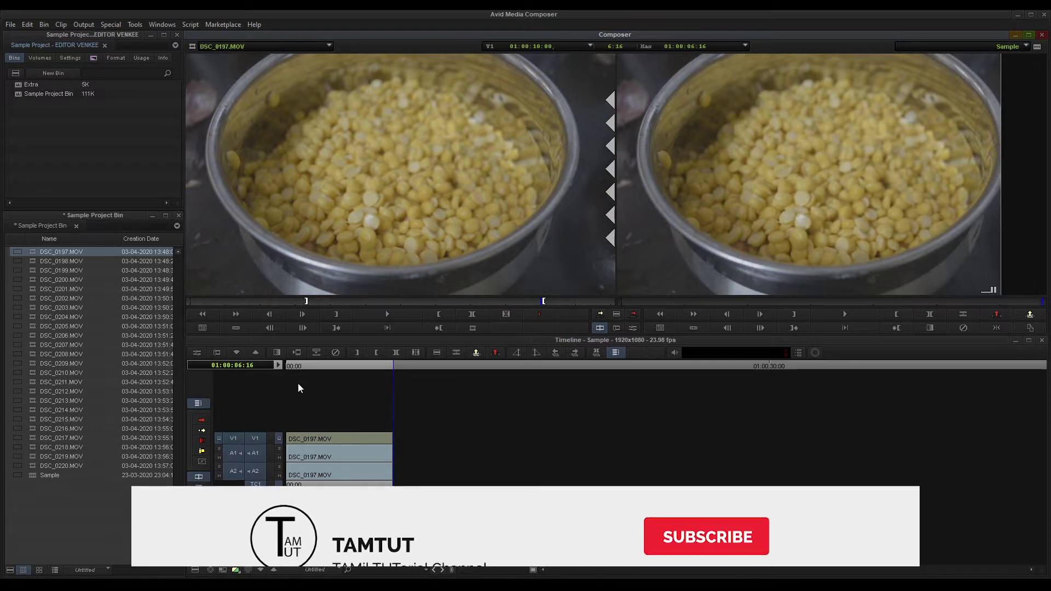
drag(277, 369, 422, 379)
key(ctrl+z)
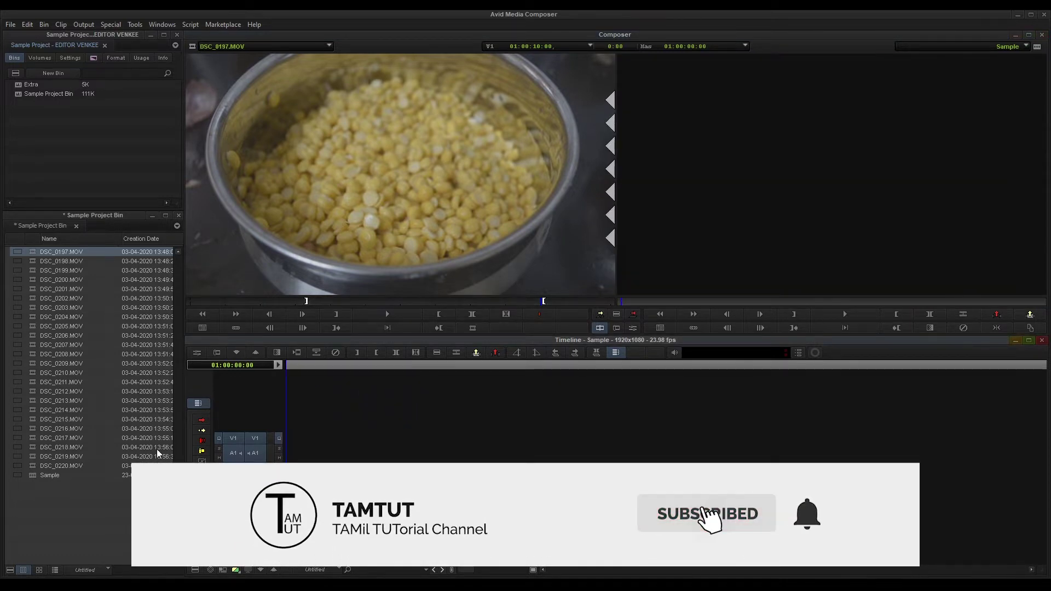
click(115, 495)
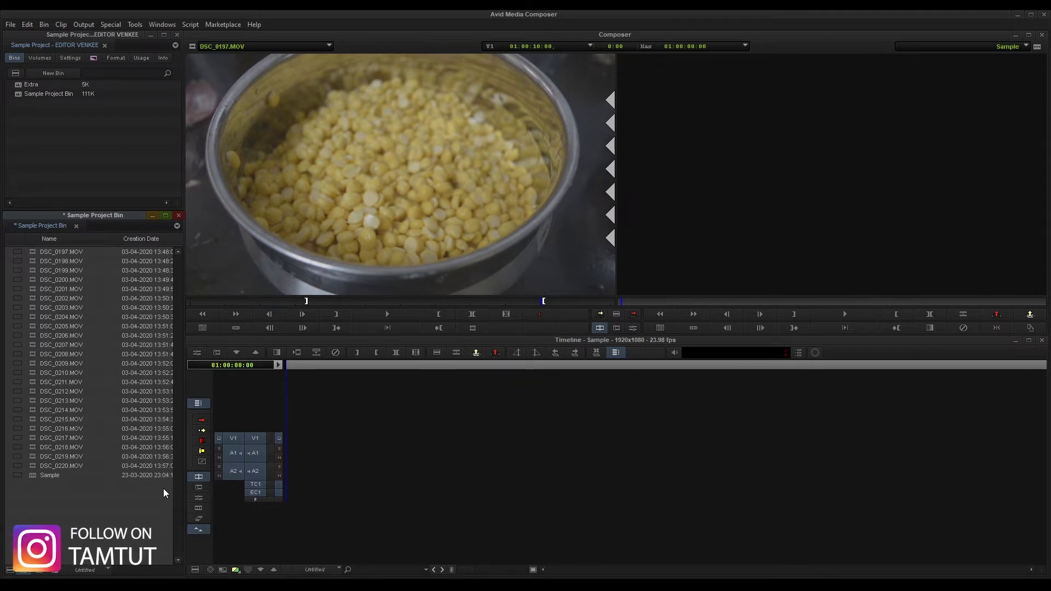
Select all DSC clips from DSC_0197.MOV to DSC_0220.MOV in the bin, excluding the Sample sequence.
click(32, 253)
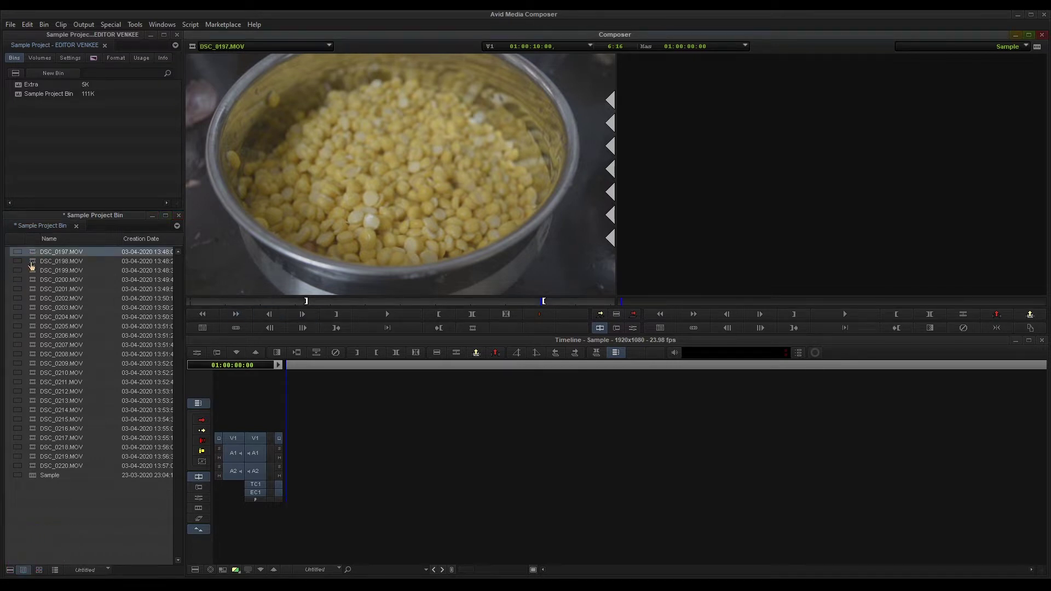
click(32, 263)
click(285, 301)
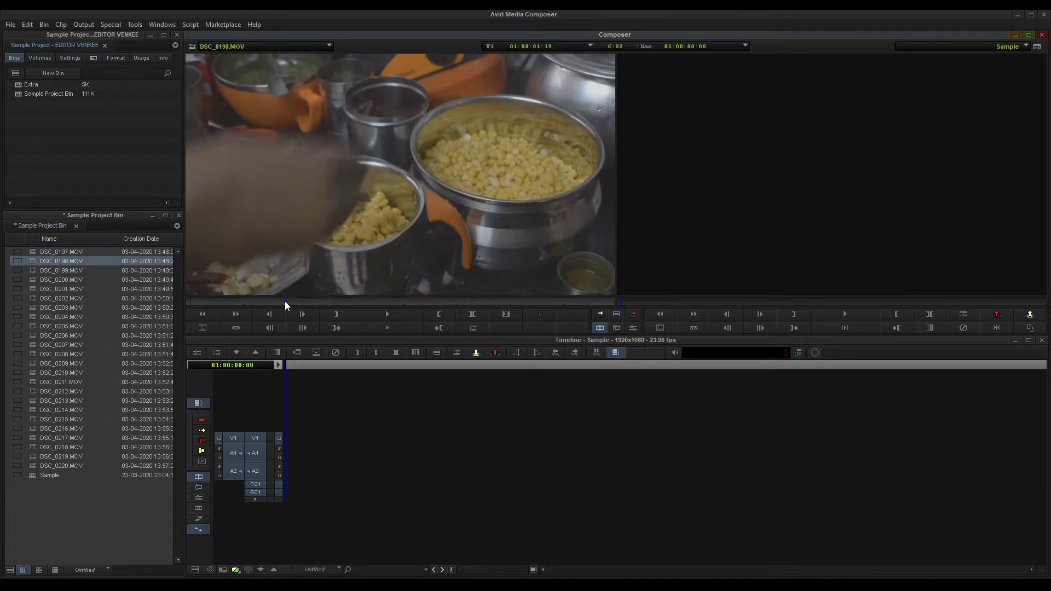
click(32, 253)
shift+click(34, 467)
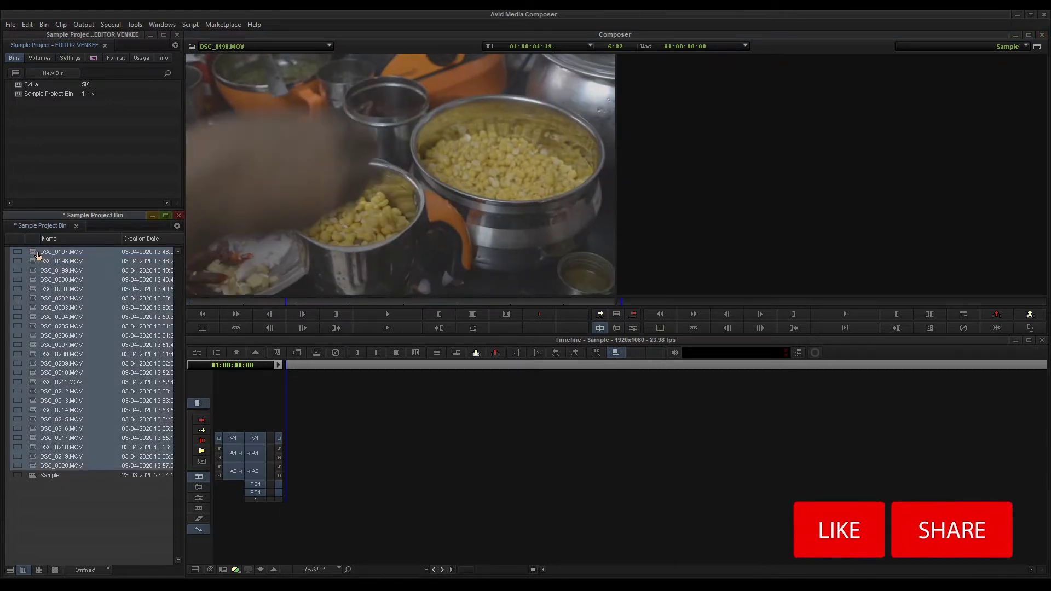
key(ctrl+a)
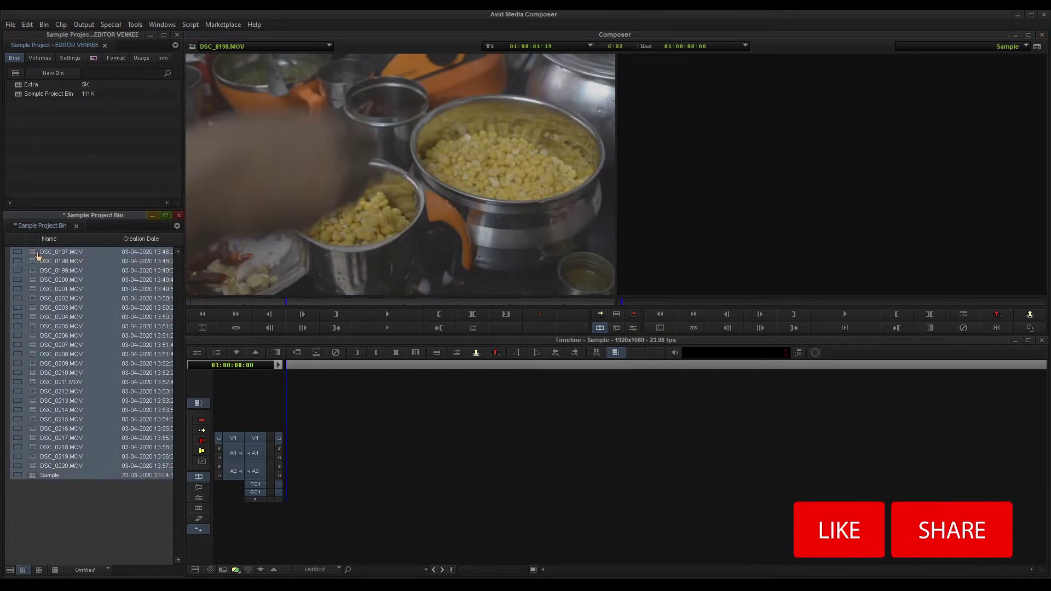
ctrl+click(34, 476)
Drag the selected clips into the Sample timeline in order.
drag(57, 289, 290, 437)
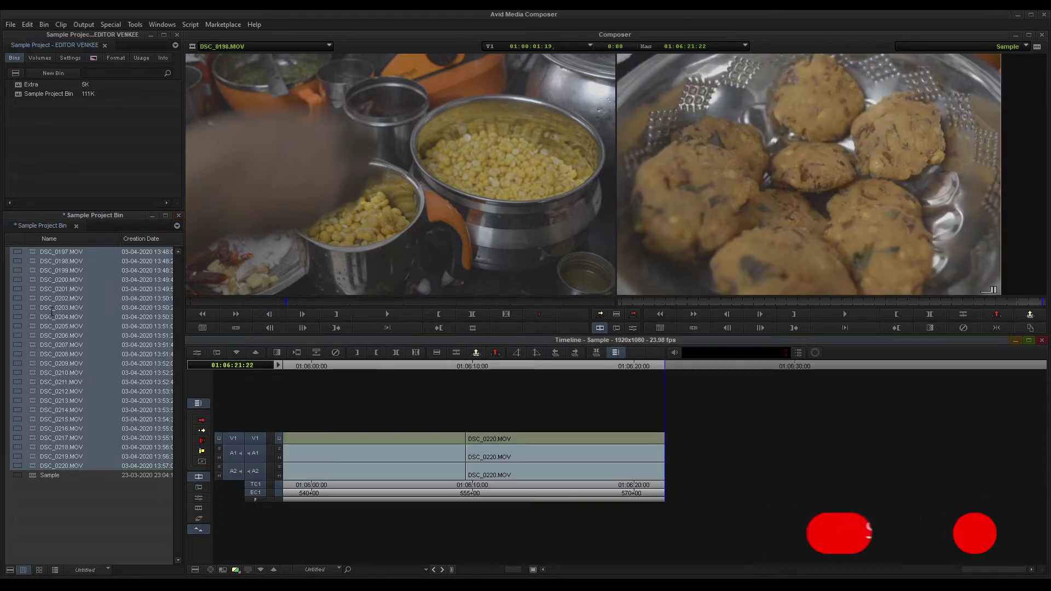
click(76, 506)
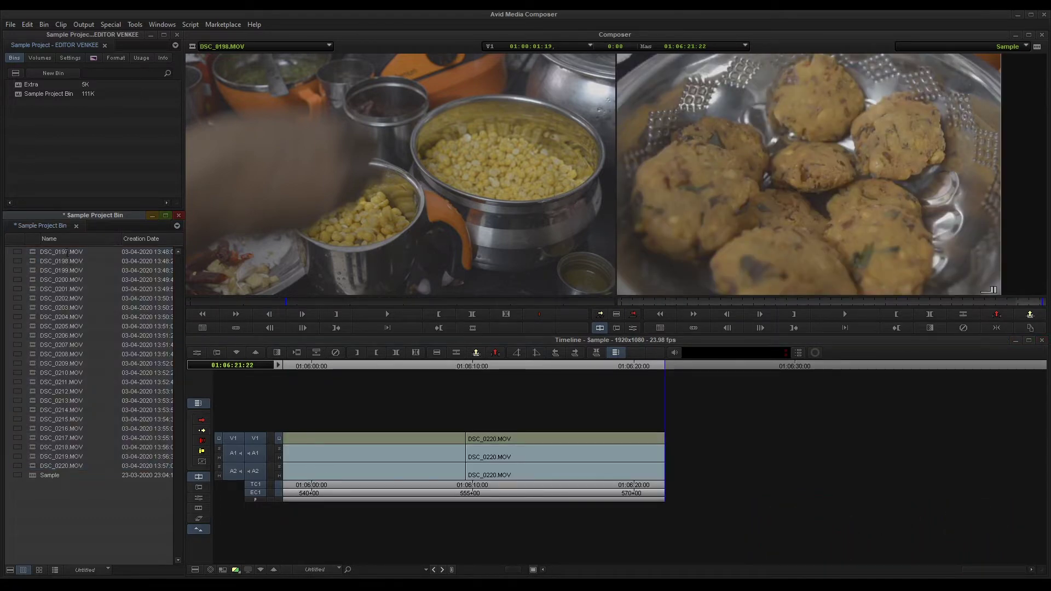
click(317, 409)
key(Home)
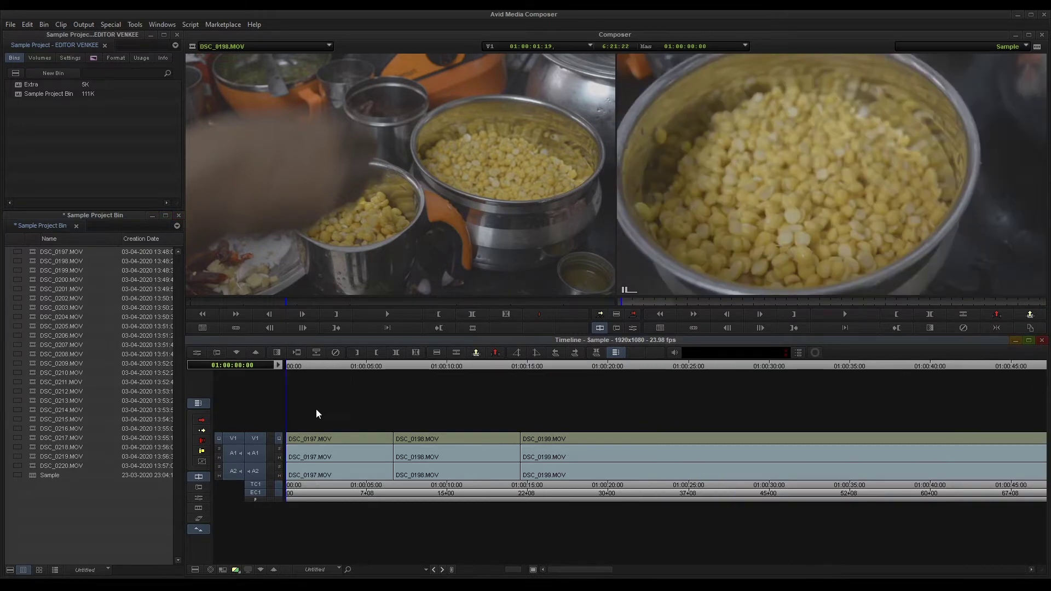
key(ctrl+slash)
key(ctrl+bracketleft)
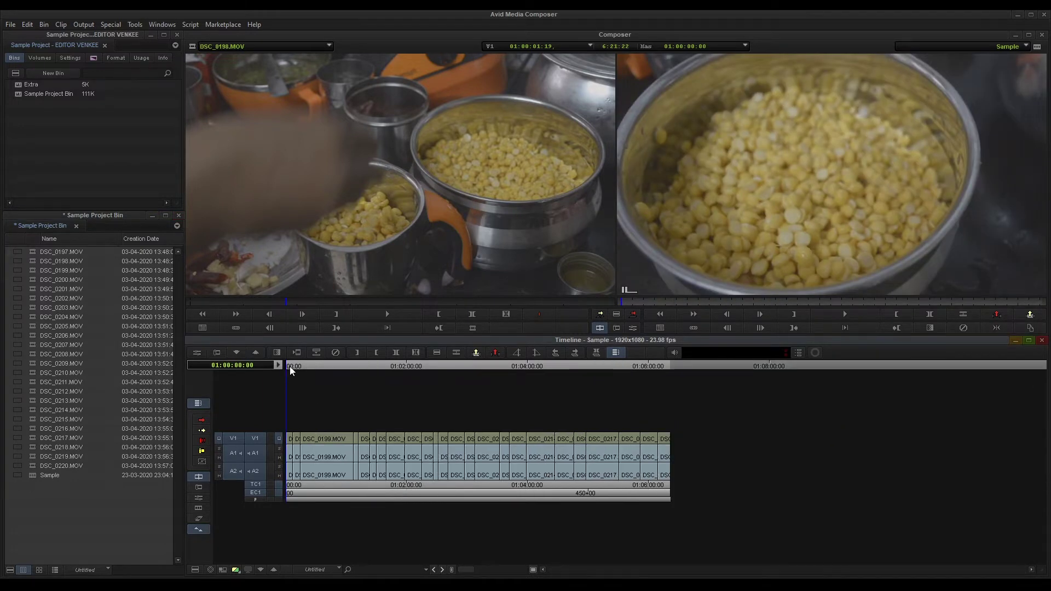
drag(290, 366, 241, 425)
click(110, 499)
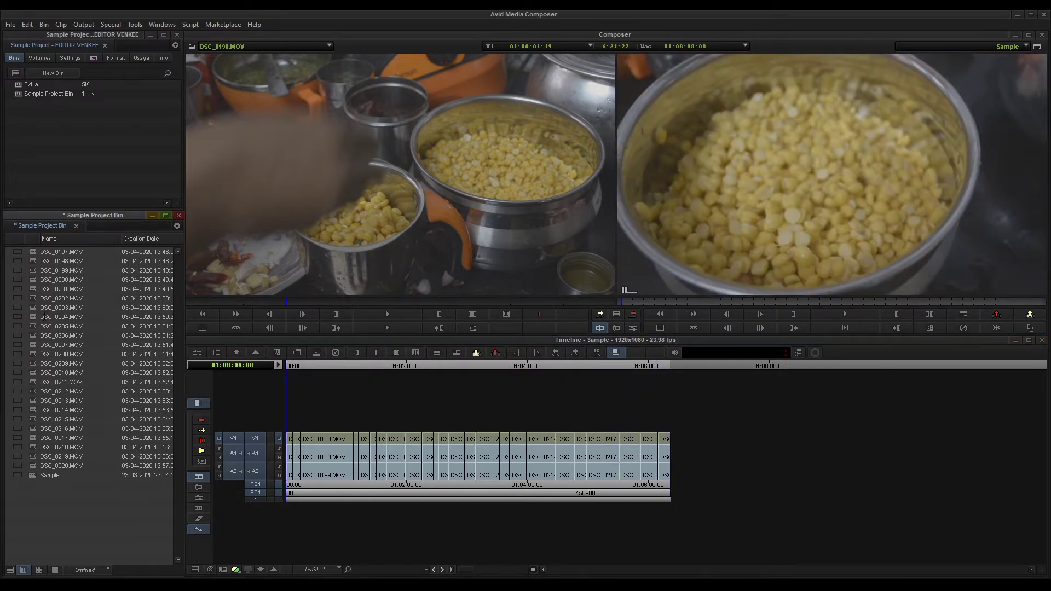
click(48, 238)
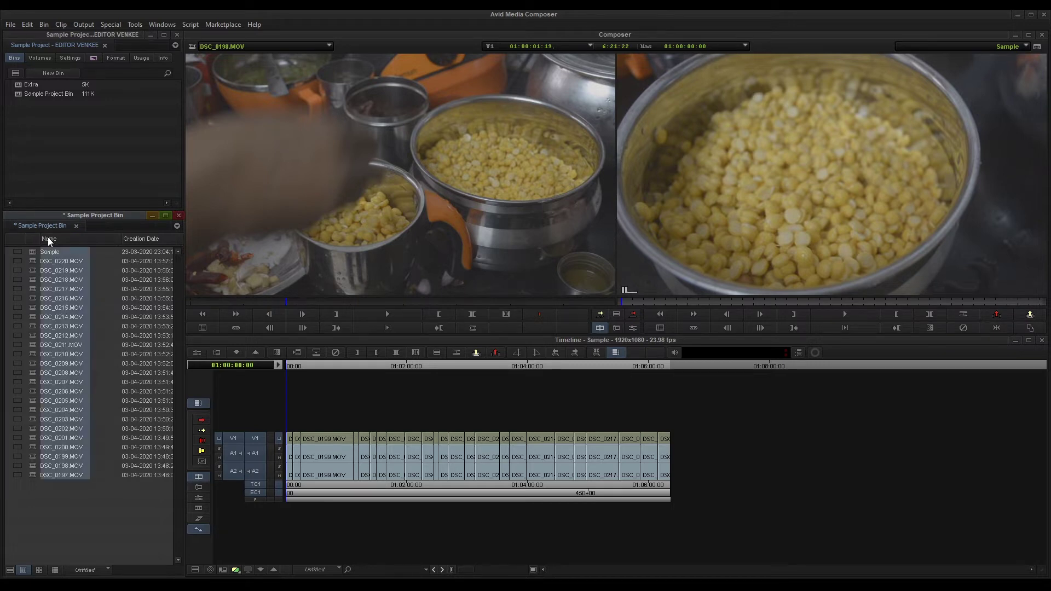
click(48, 237)
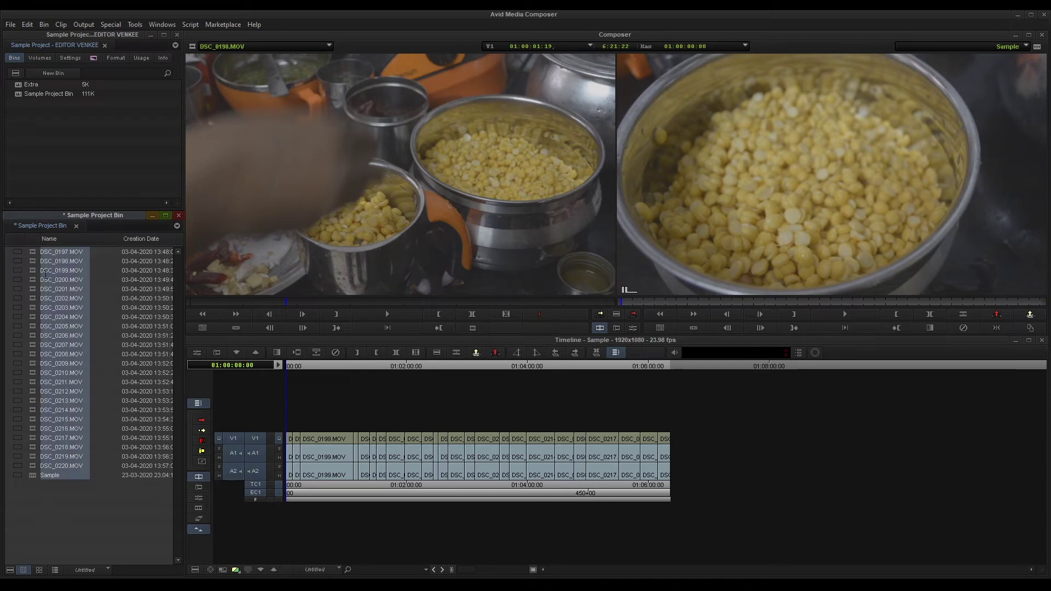
click(20, 521)
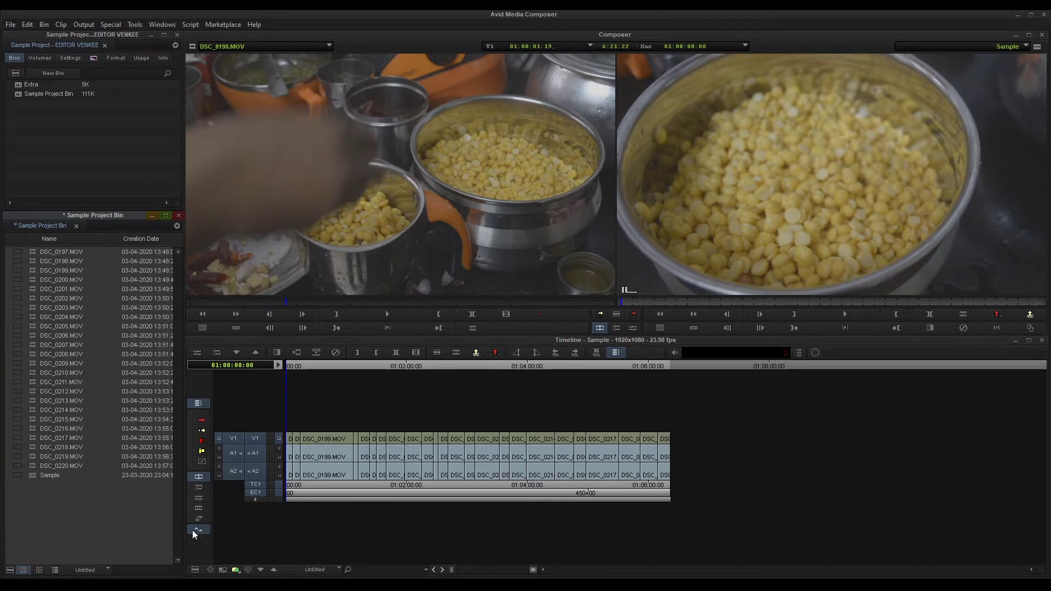
click(275, 367)
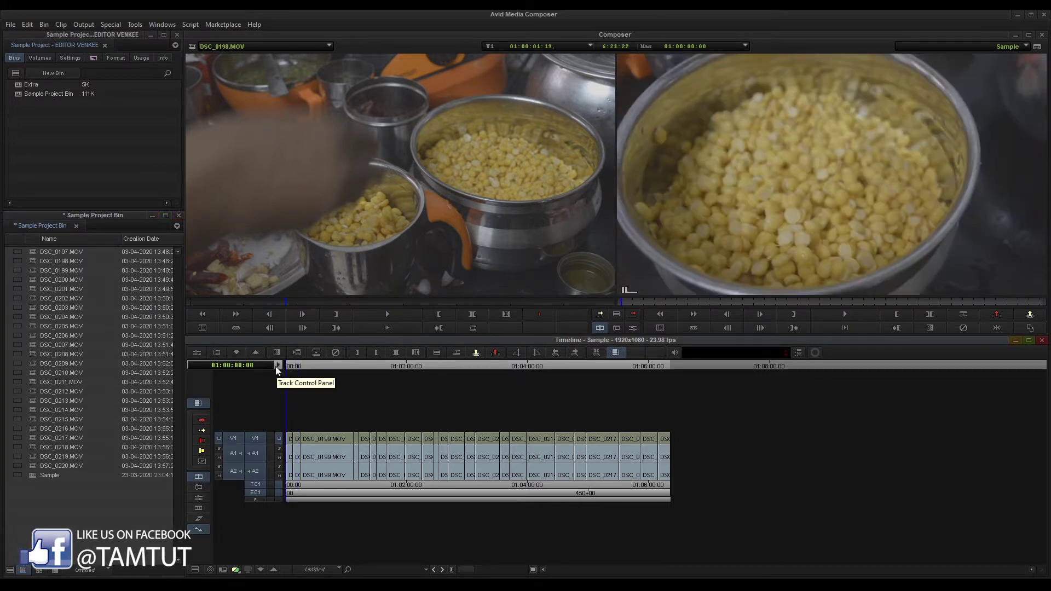
key(ctrl+])
click(304, 372)
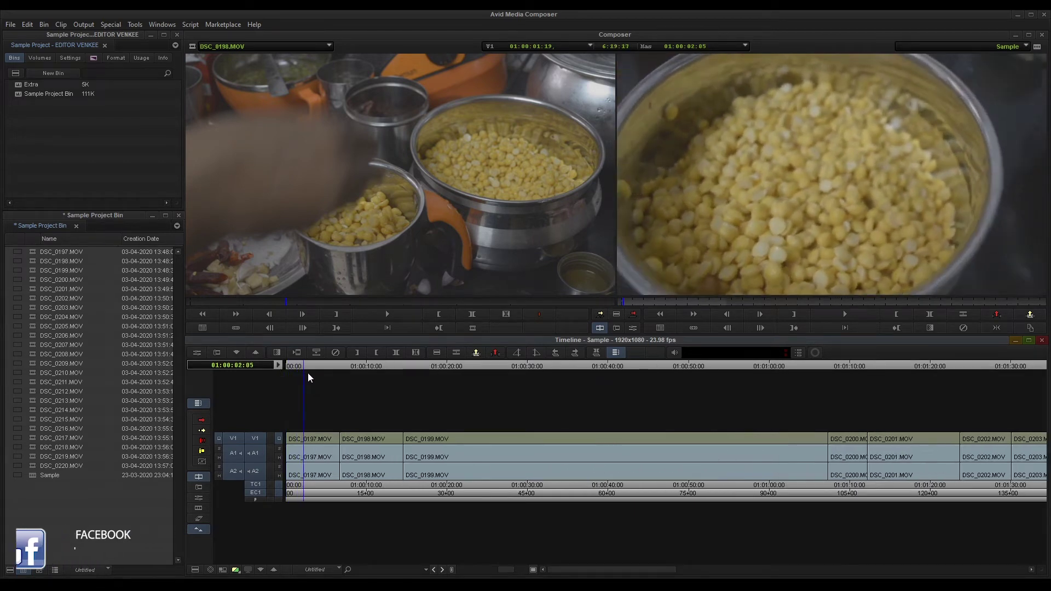
drag(308, 372, 600, 373)
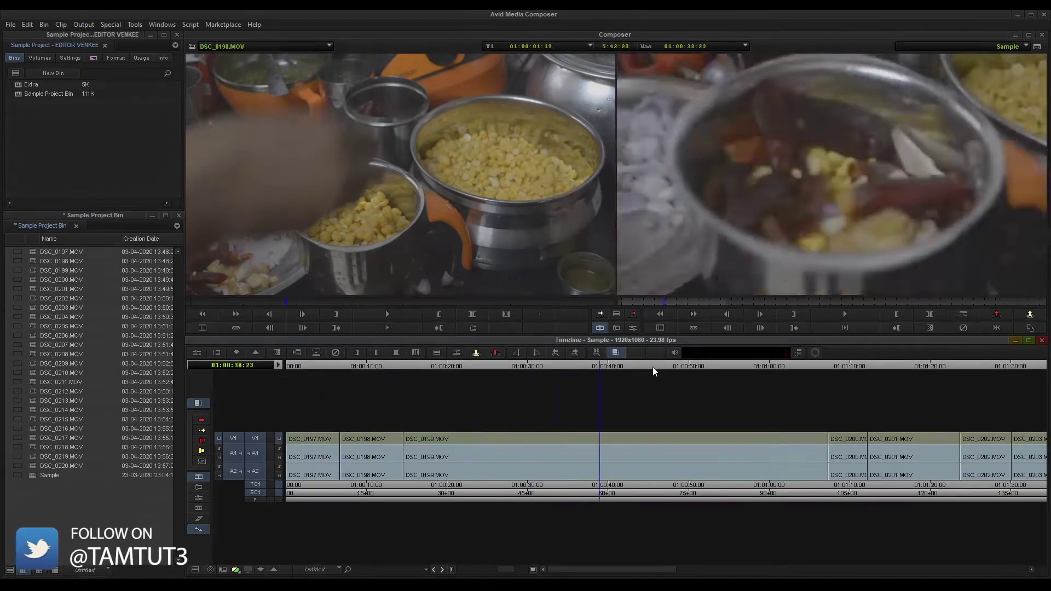
key(Home)
key(ctrl+])
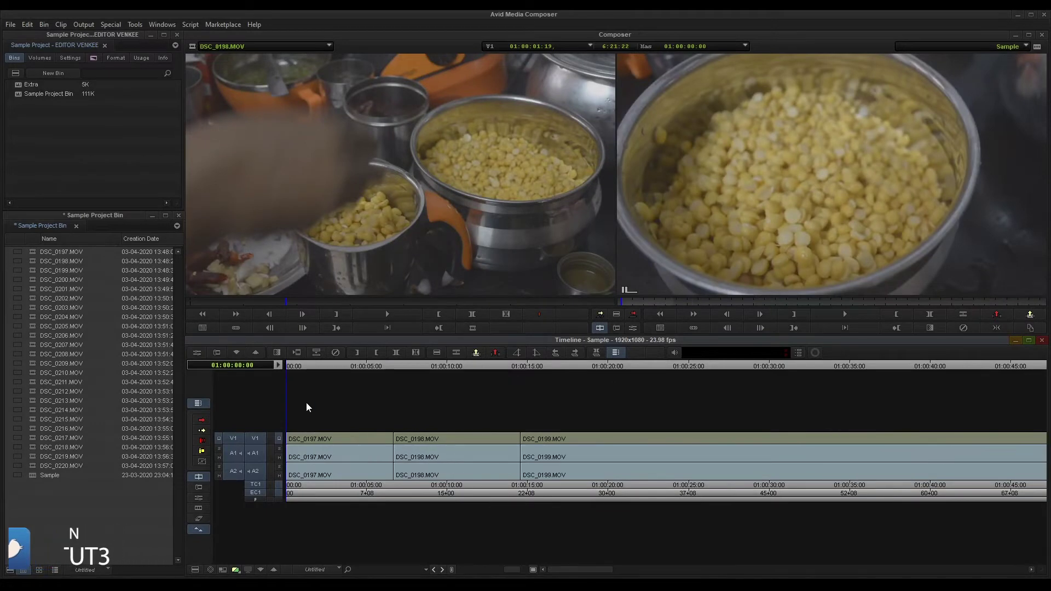
mouse_move(300, 372)
mouse_down()
mouse_move(330, 374)
mouse_move(294, 377)
mouse_up()
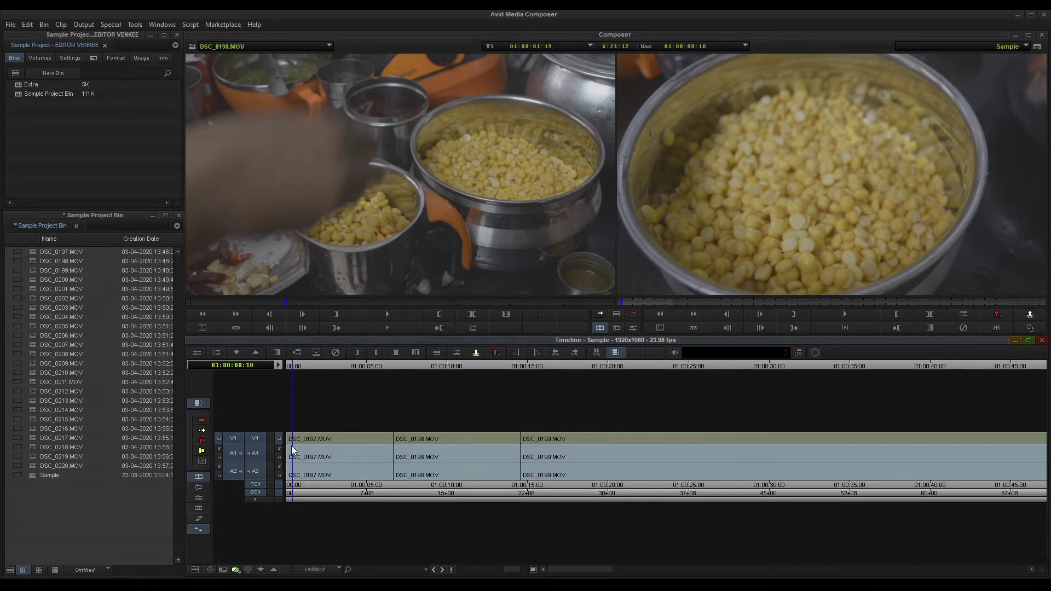
Add Edit with H across all tracks at the playhead near the sequence start.
key(ctrl+])
key(ctrl+])
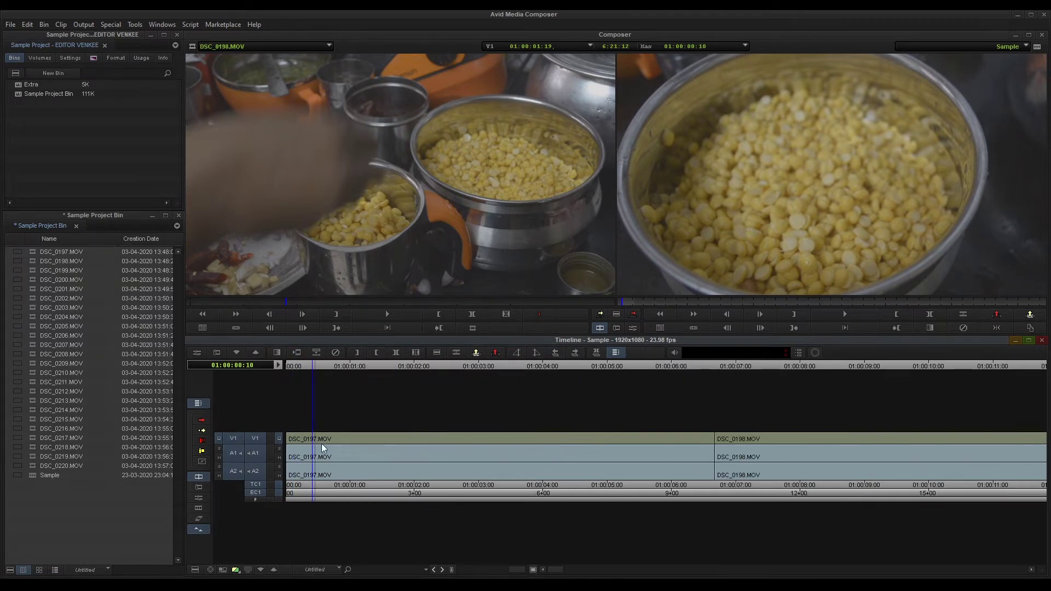
key(ctrl+[)
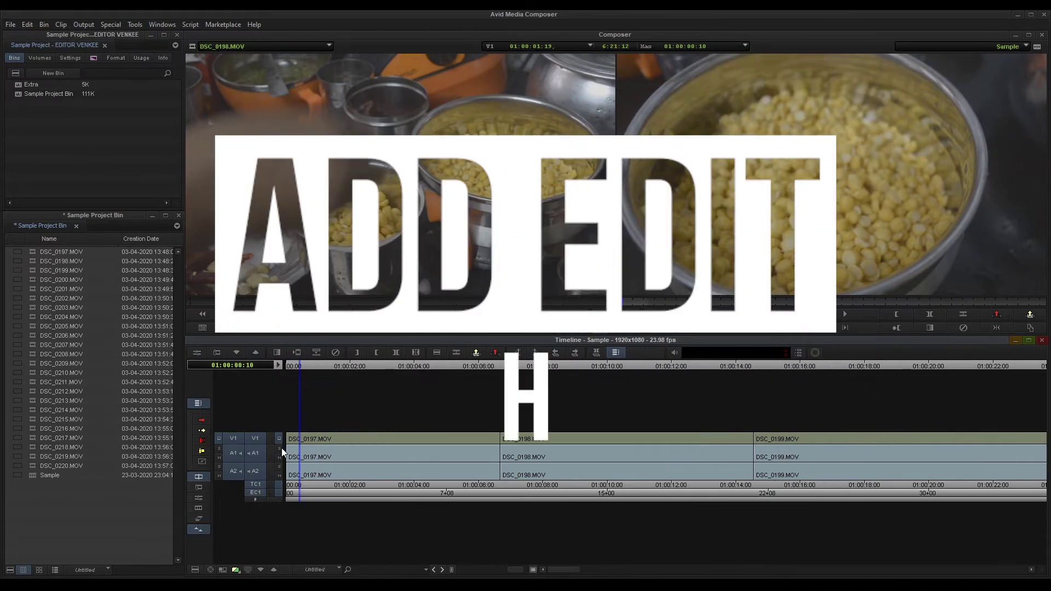
key(h)
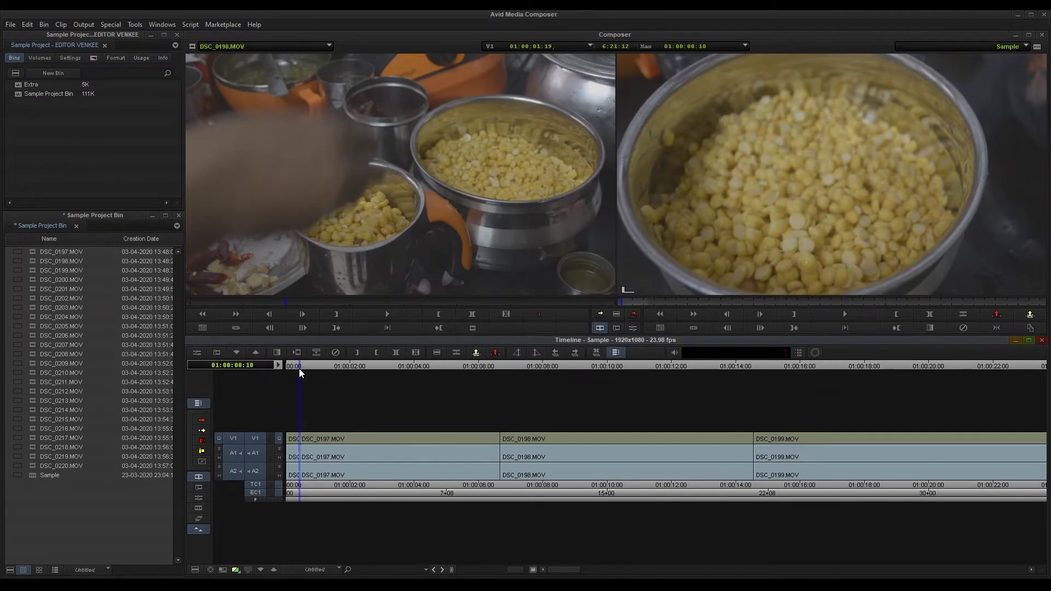
Mark the tiny first piece with T and extract it with X.
key(ctrl+])
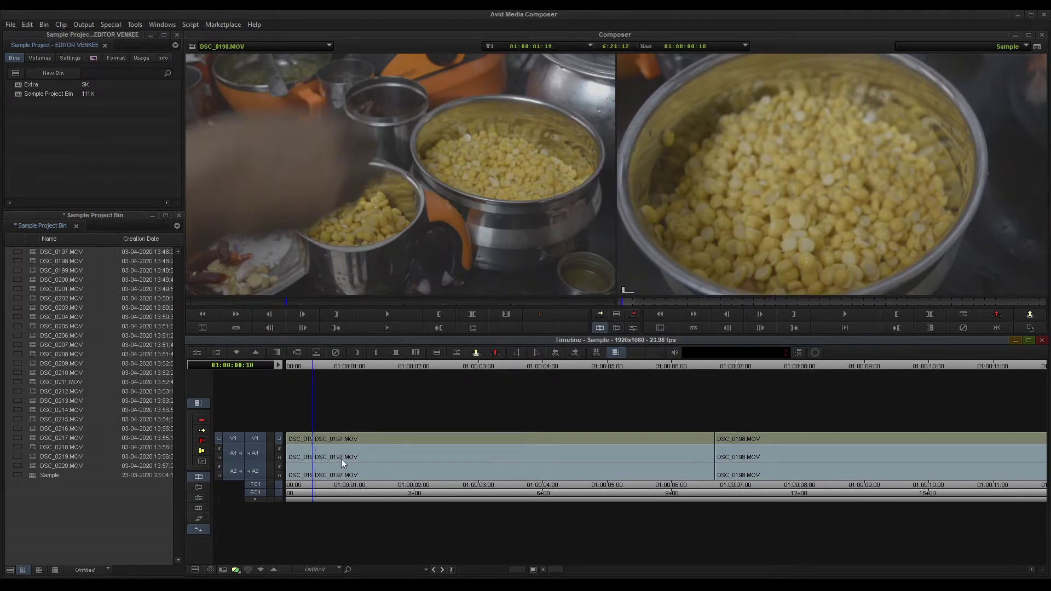
click(290, 368)
mouse_move(289, 366)
mouse_down()
mouse_move(334, 367)
mouse_move(288, 373)
mouse_up()
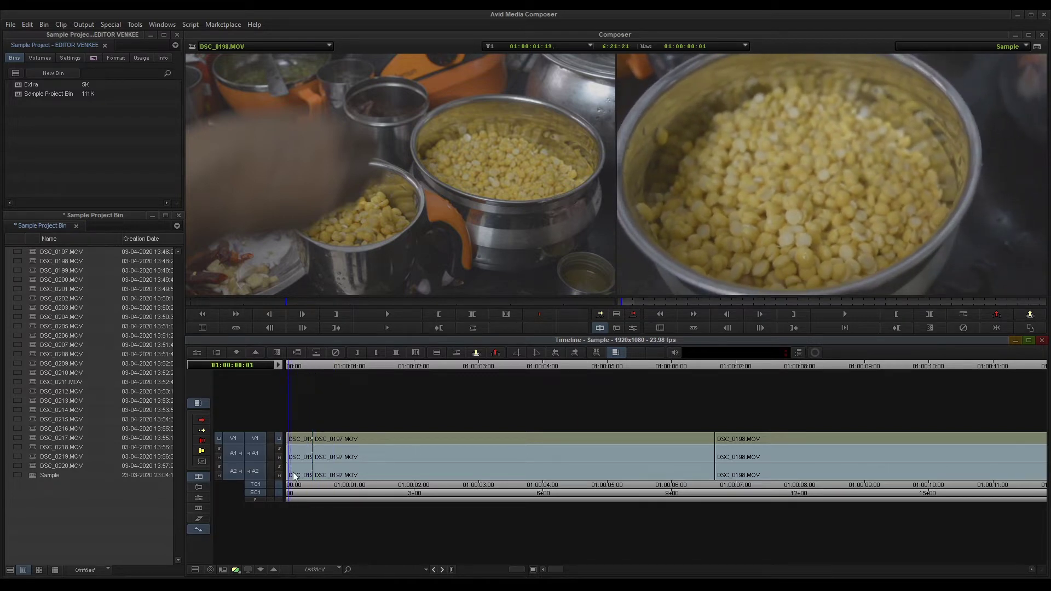
key(t)
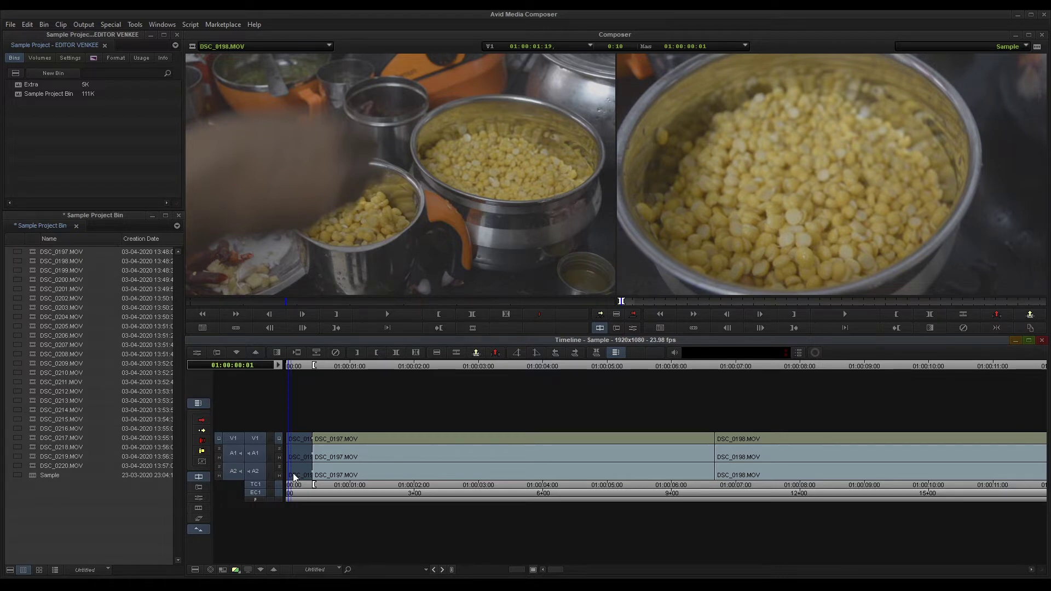
key(x)
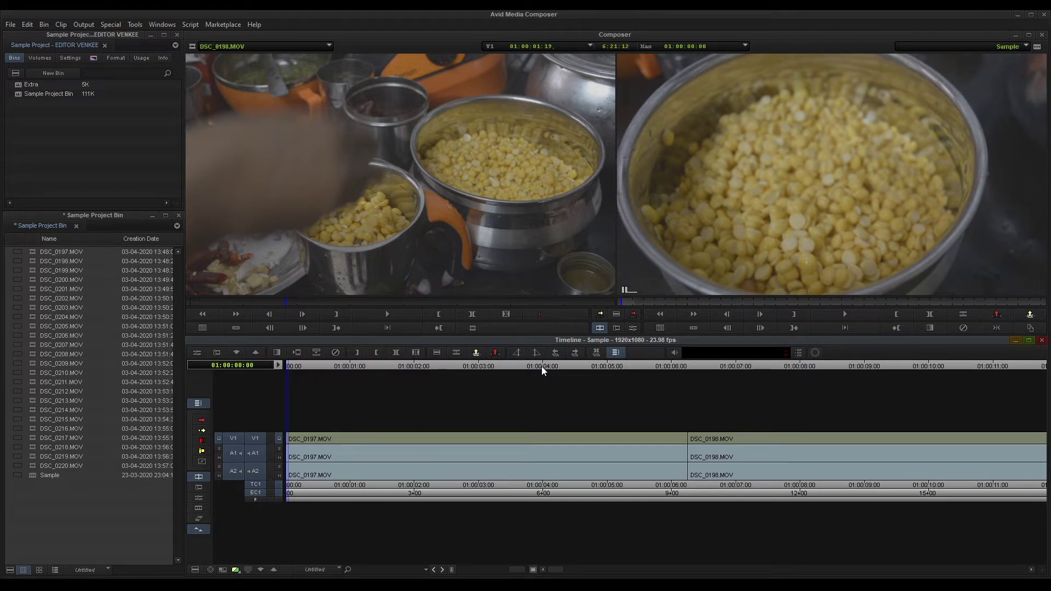
drag(541, 366, 633, 378)
key(h)
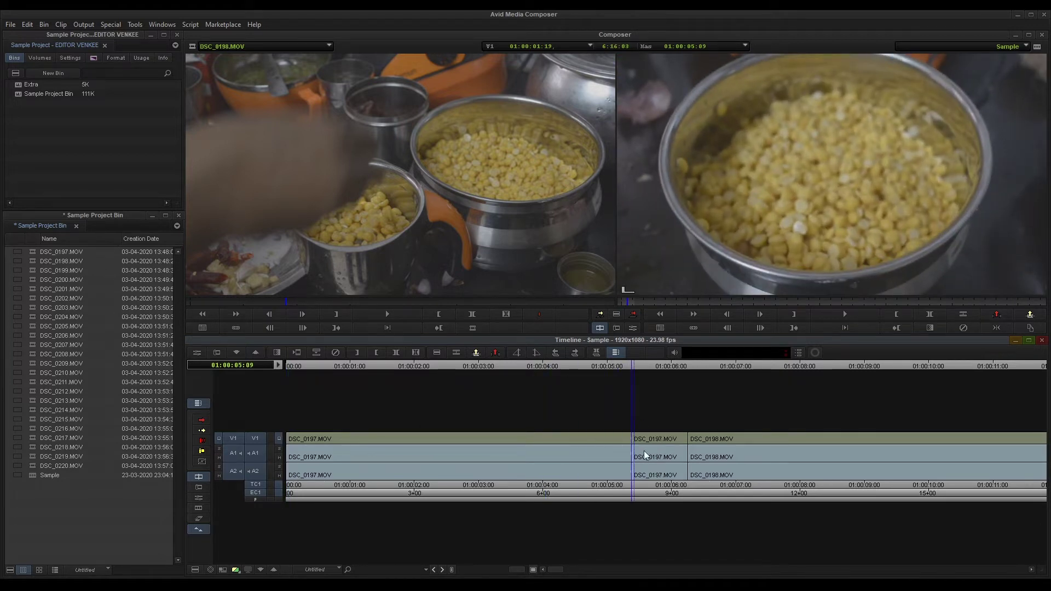
click(644, 452)
key(t)
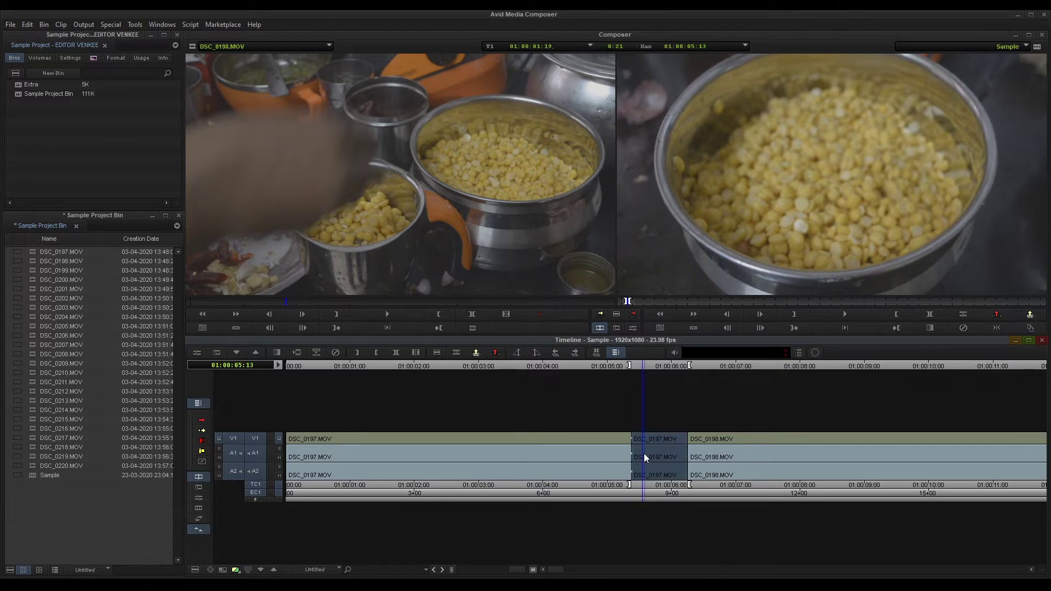
key(x)
key(ctrl+[)
key(ctrl+[)
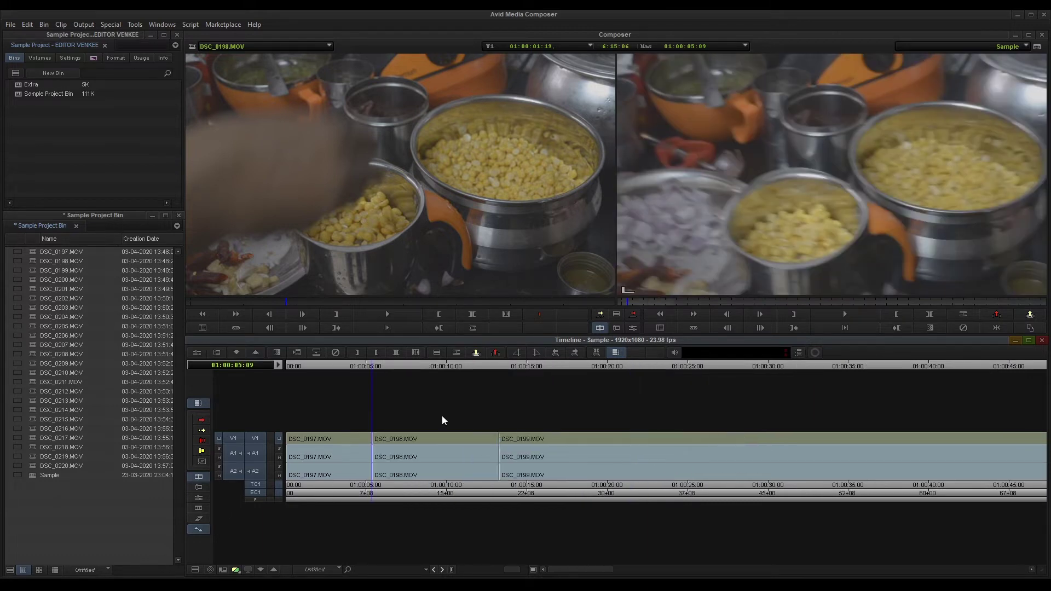
key(ctrl+z)
key(ctrl+z)
key(ctrl+z)
key(ctrl+z)
key(ctrl+z)
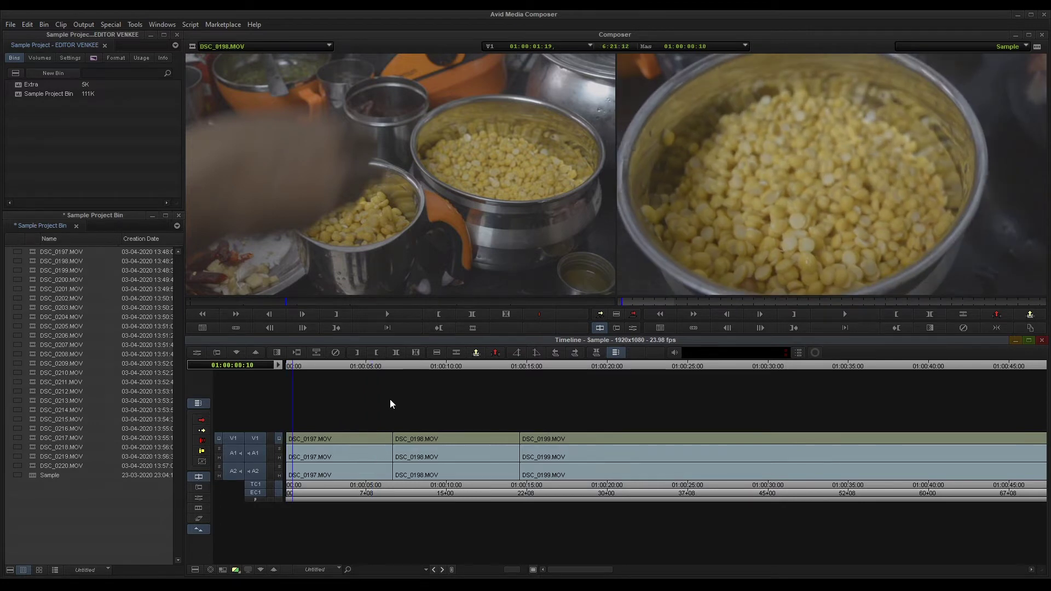
key(ctrl+[)
key(ctrl+])
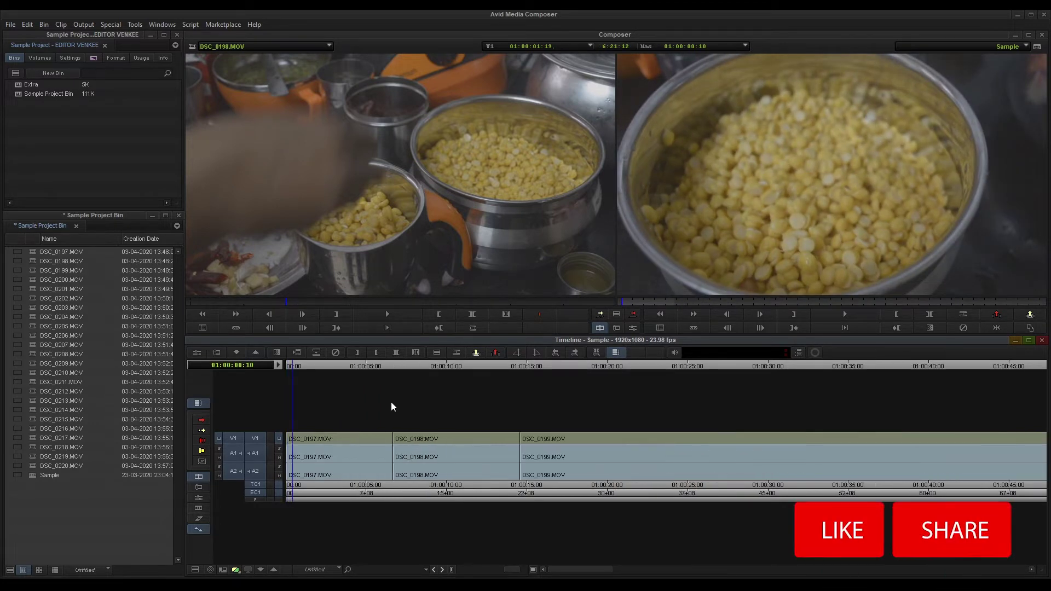
key(ctrl+])
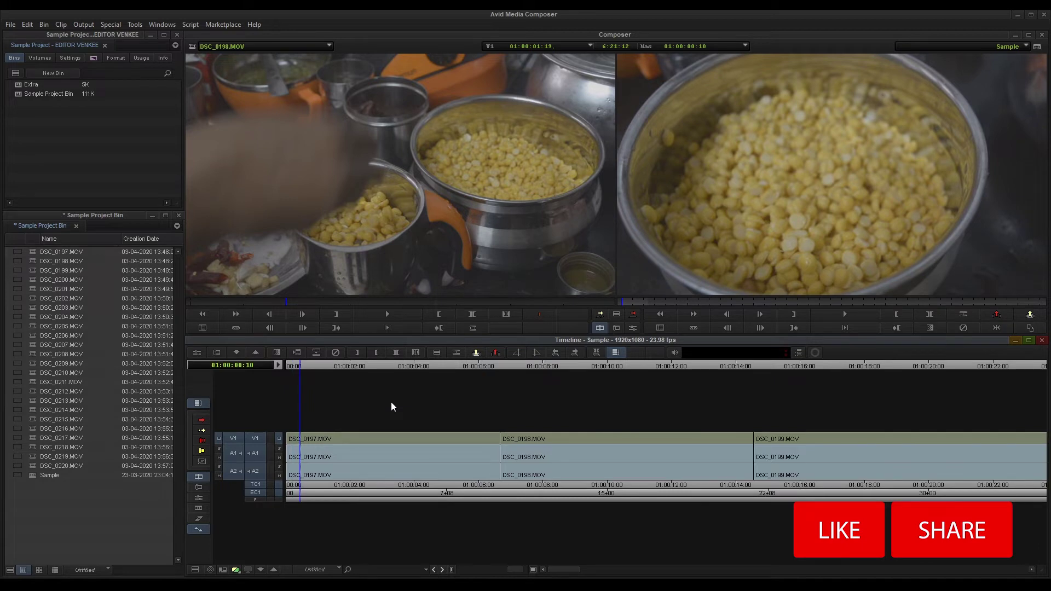
key(ctrl+[)
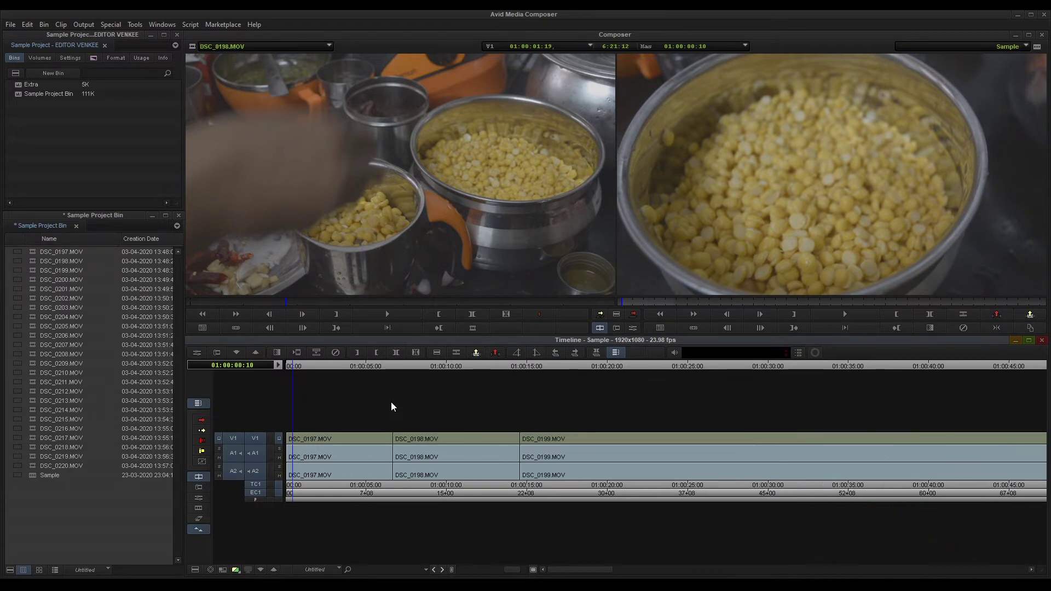
Scrub the sequence start through 01:00:02:08 and 01:00:06:15 in DSC_0198 to review it.
drag(298, 366, 272, 372)
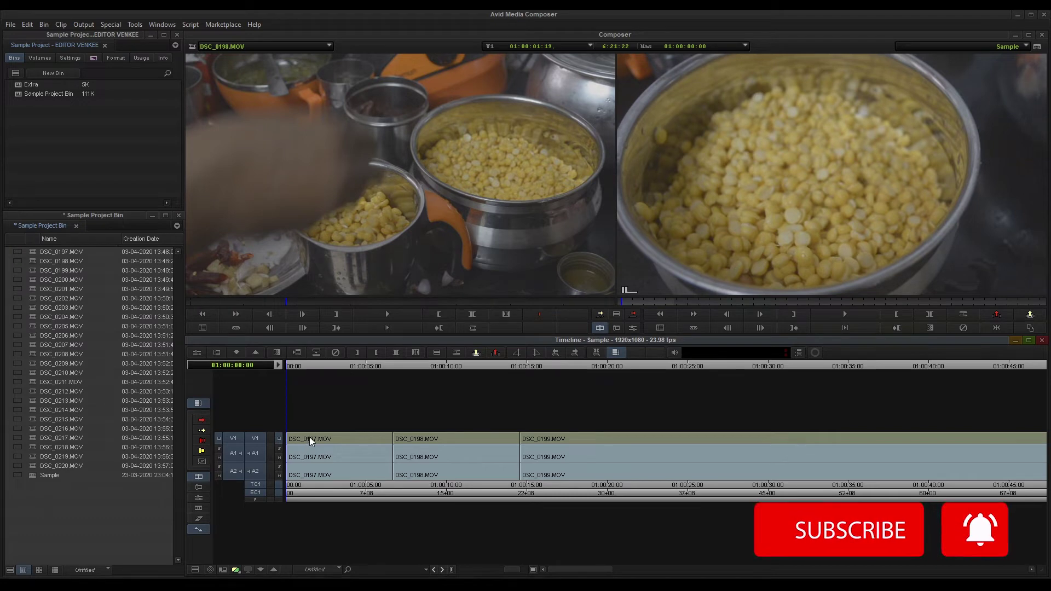
click(323, 367)
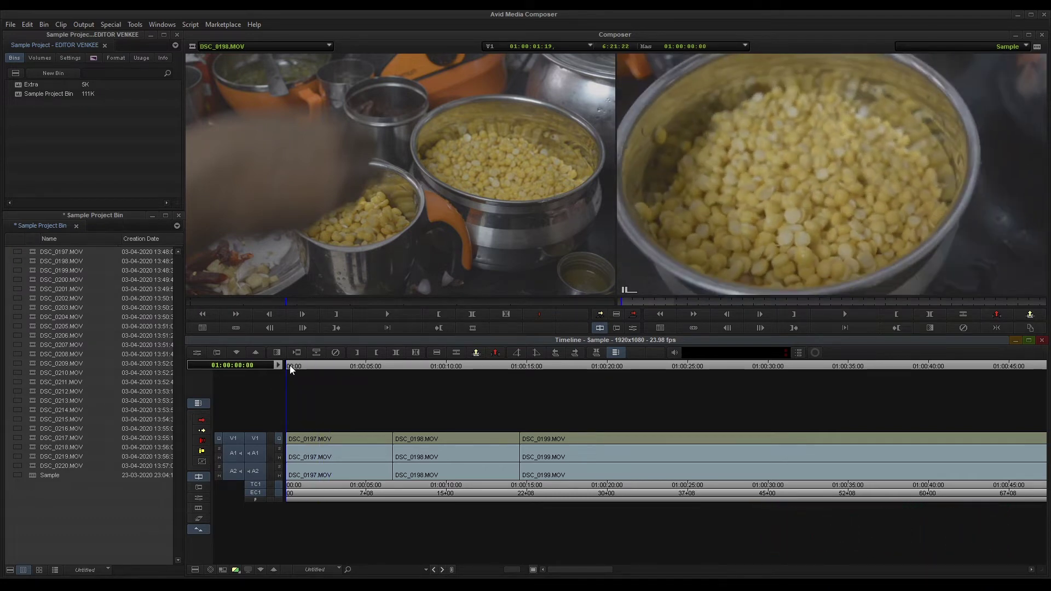
drag(356, 369, 392, 370)
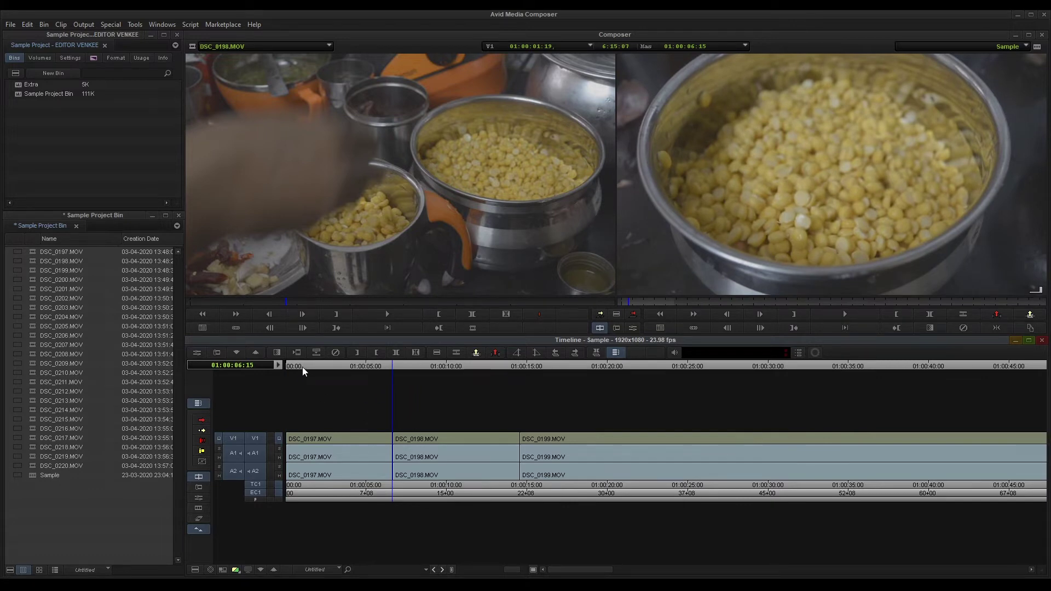
drag(302, 366, 283, 372)
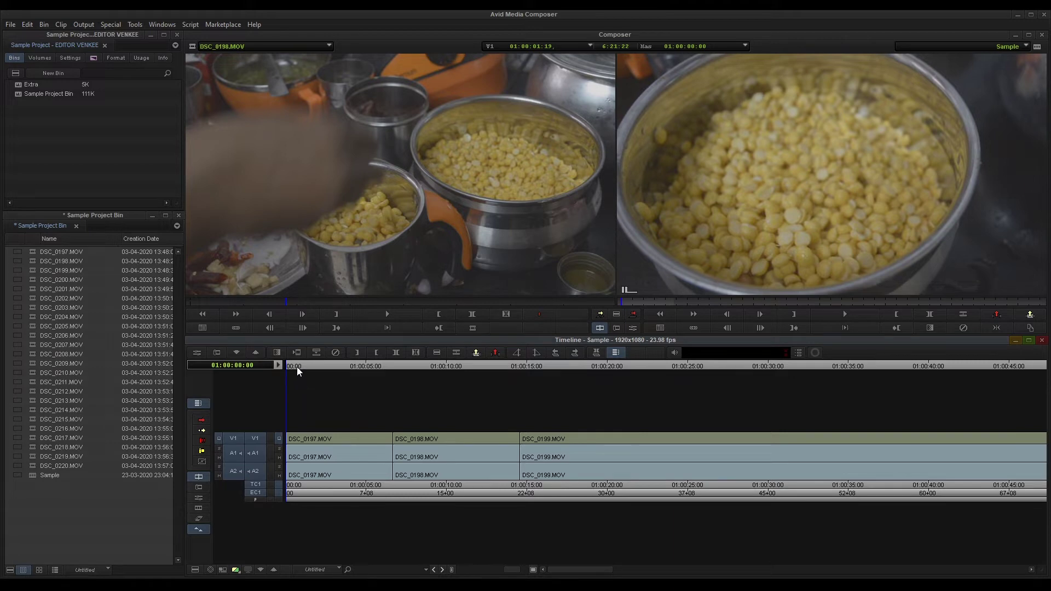
Park at 01:00:00:23 and remove DSC_0197's head before the playhead.
drag(297, 367, 310, 370)
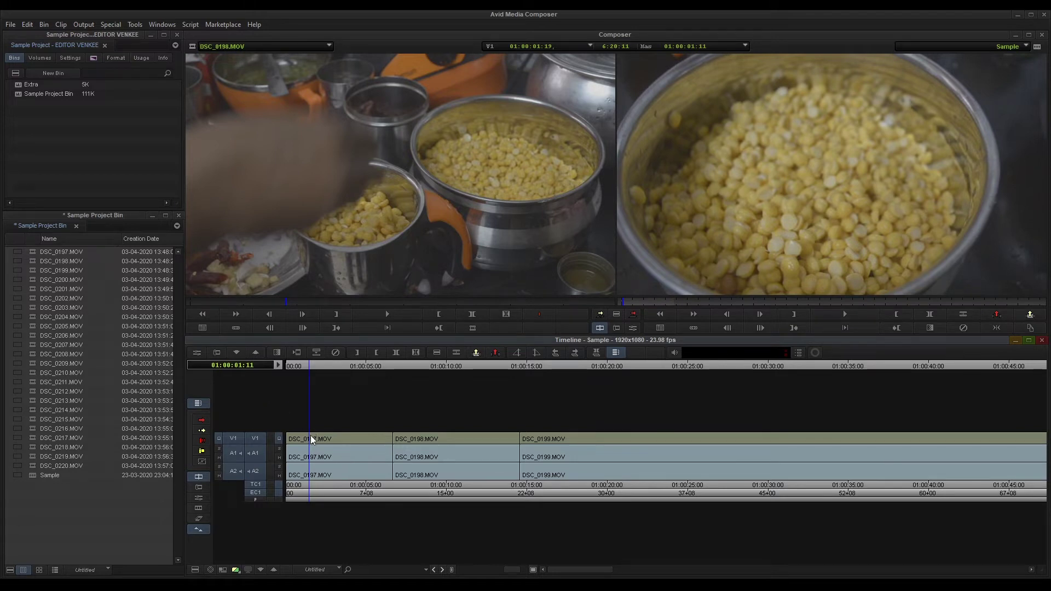
click(460, 368)
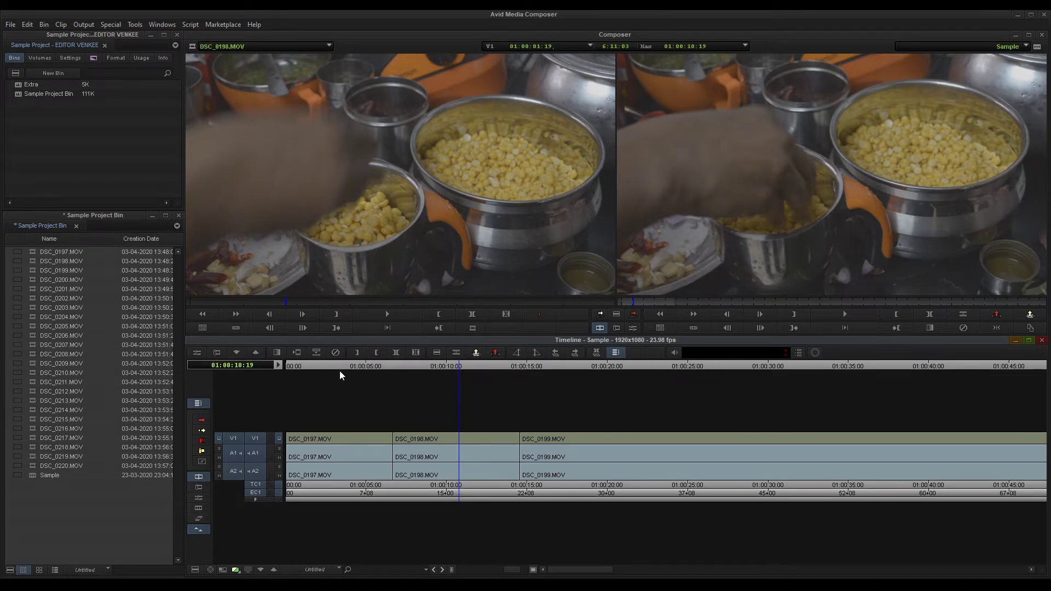
drag(319, 367, 301, 373)
key(ctrl+])
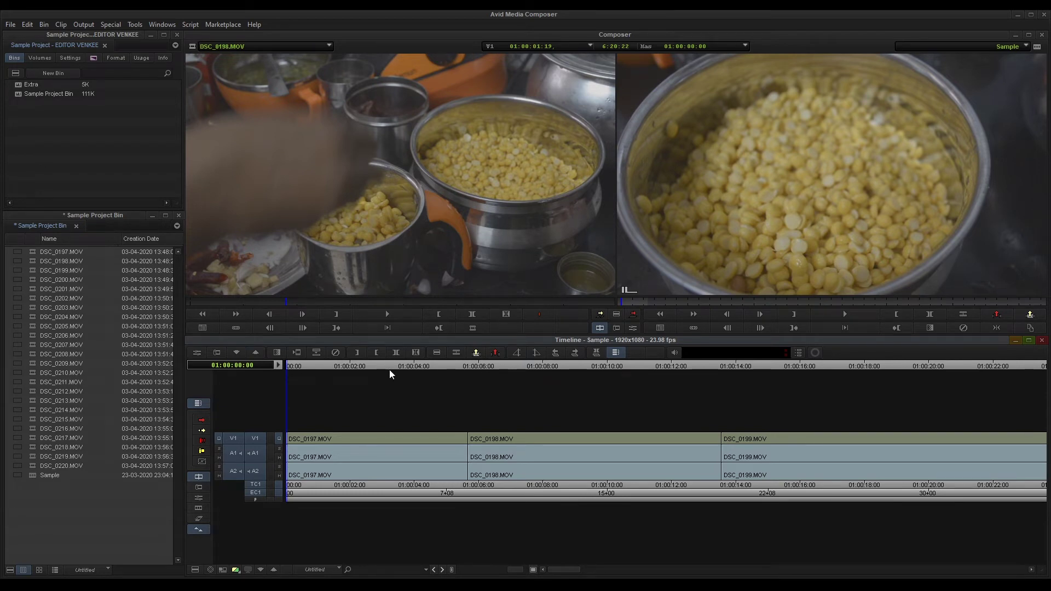
drag(389, 374, 436, 376)
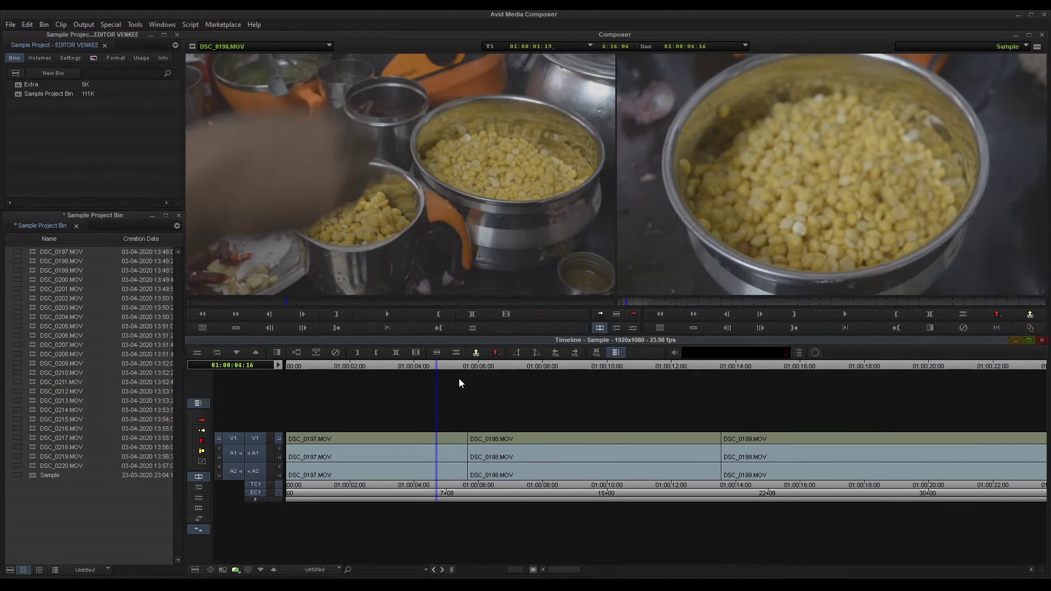
Trim DSC_0197's tail and DSC_0198's head and tail around 01:00:06:21.
key(u)
drag(450, 370, 703, 394)
key(y)
key(u)
Trim DSC_0199's head and tail to a short piece.
key(Up)
key(Up)
key(y)
drag(398, 370, 383, 370)
key(u)
drag(393, 369, 399, 369)
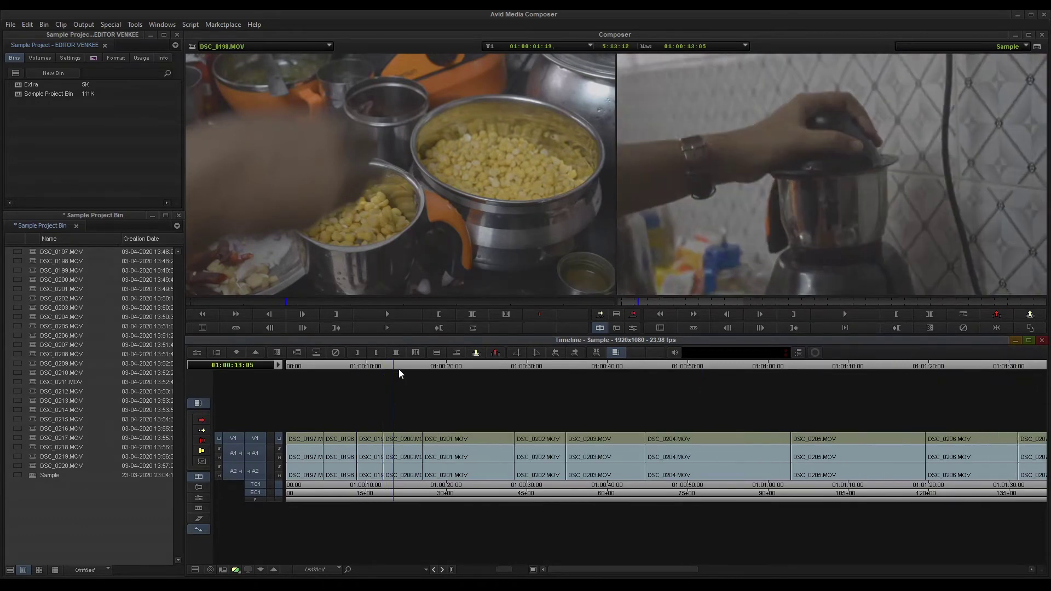
Extract DSC_0200 entirely and trim DSC_0201's head and tail.
click(455, 369)
key(y)
click(395, 369)
key(t)
key(x)
click(427, 369)
key(u)
Trim DSC_0202's tail and extract DSC_0203 from the sequence.
click(438, 369)
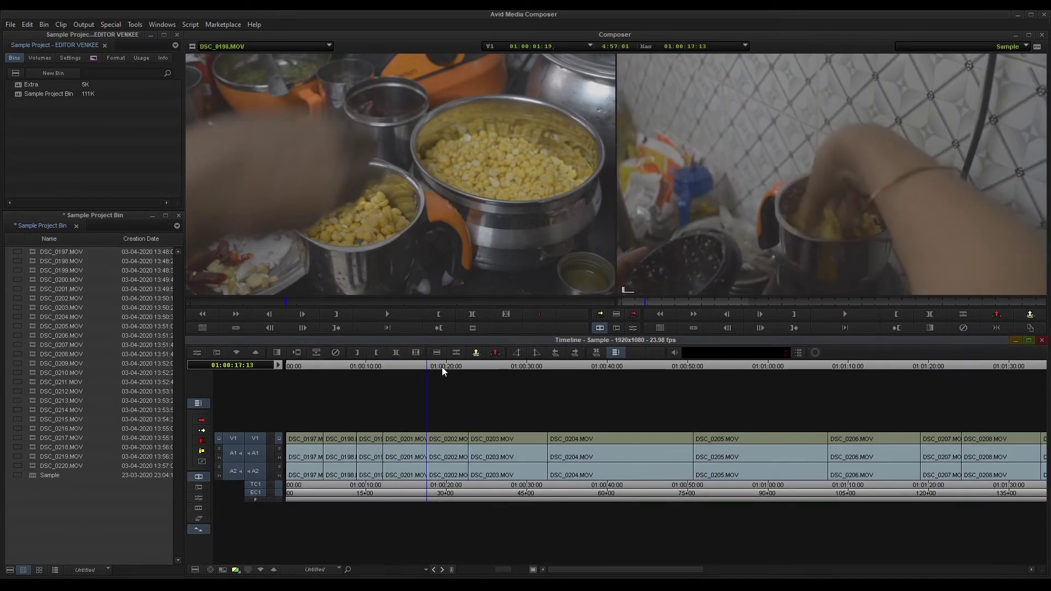
click(461, 369)
key(u)
click(515, 370)
key(t)
key(x)
Trim the heads and tails of DSC_0204 and DSC_0205.
mouse_move(502, 364)
mouse_down()
mouse_move(461, 382)
mouse_move(511, 370)
mouse_up()
key(y)
click(490, 371)
click(499, 370)
key(u)
key(y)
click(538, 370)
key(u)
click(565, 368)
Trim DSC_0206's head and tail and DSC_0207's tail.
key(y)
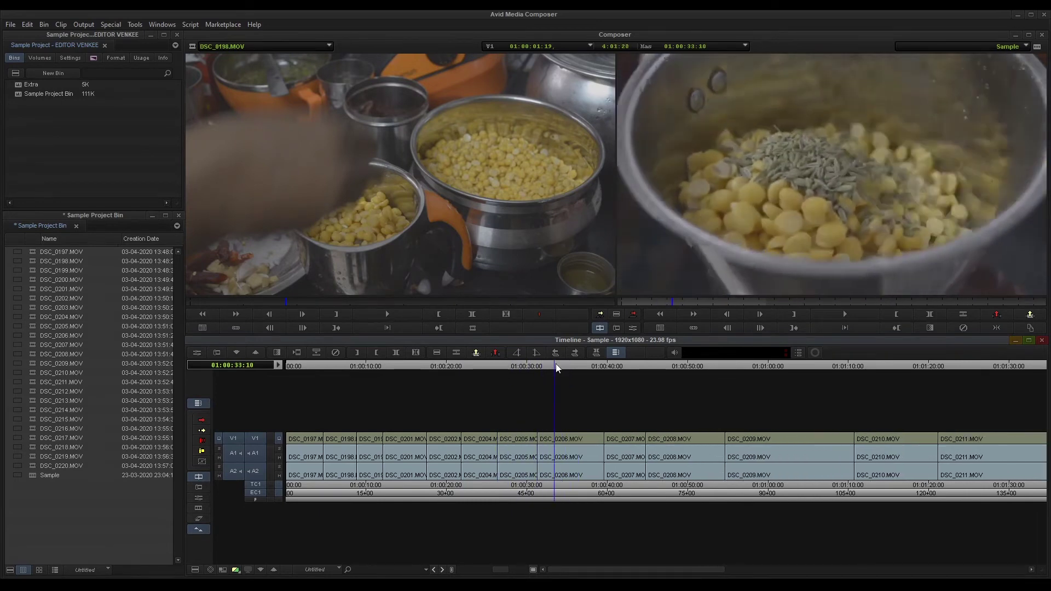
click(562, 368)
key(u)
click(597, 370)
key(u)
click(608, 367)
Extract DSC_0208 and DSC_0209 from the sequence.
key(t)
key(x)
click(627, 365)
key(t)
key(x)
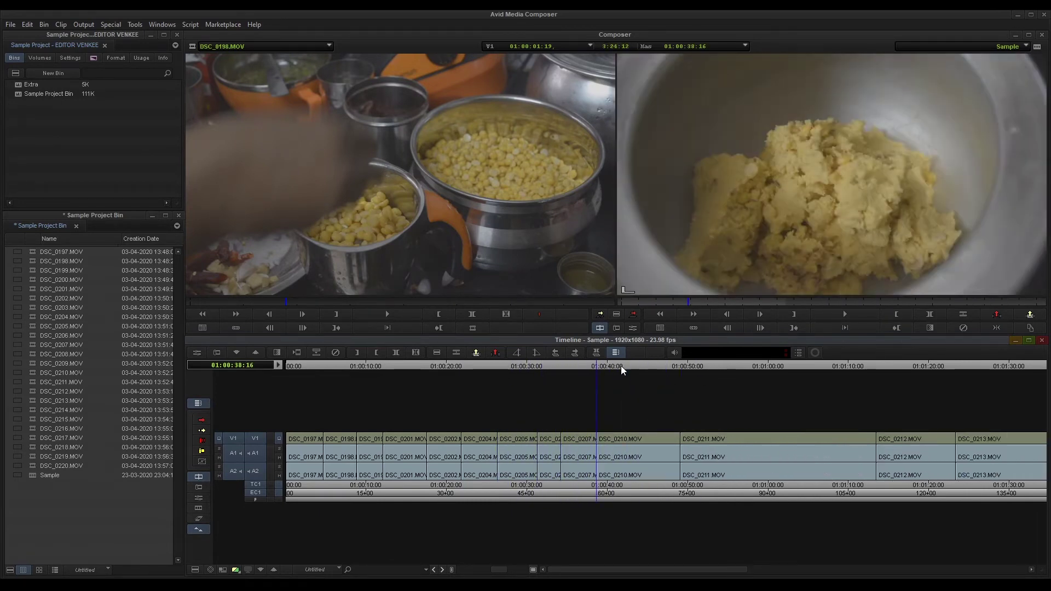
Cut DSC_0210 down to a short piece by removing its unwanted sections.
drag(650, 369, 638, 383)
key(y)
click(624, 367)
key(u)
click(652, 368)
key(y)
click(671, 370)
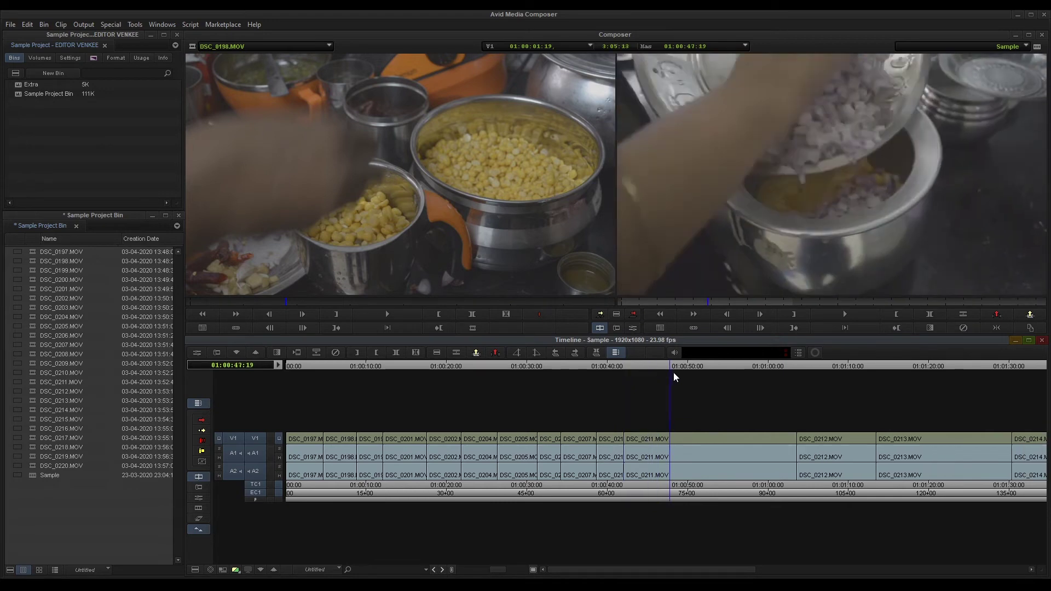
Trim unwanted sections from DSC_0211 and DSC_0212.
click(703, 369)
key(u)
click(758, 373)
key(y)
click(721, 368)
key(u)
drag(746, 366, 753, 368)
Trim DSC_0213 and DSC_0214 down to short pieces.
key(y)
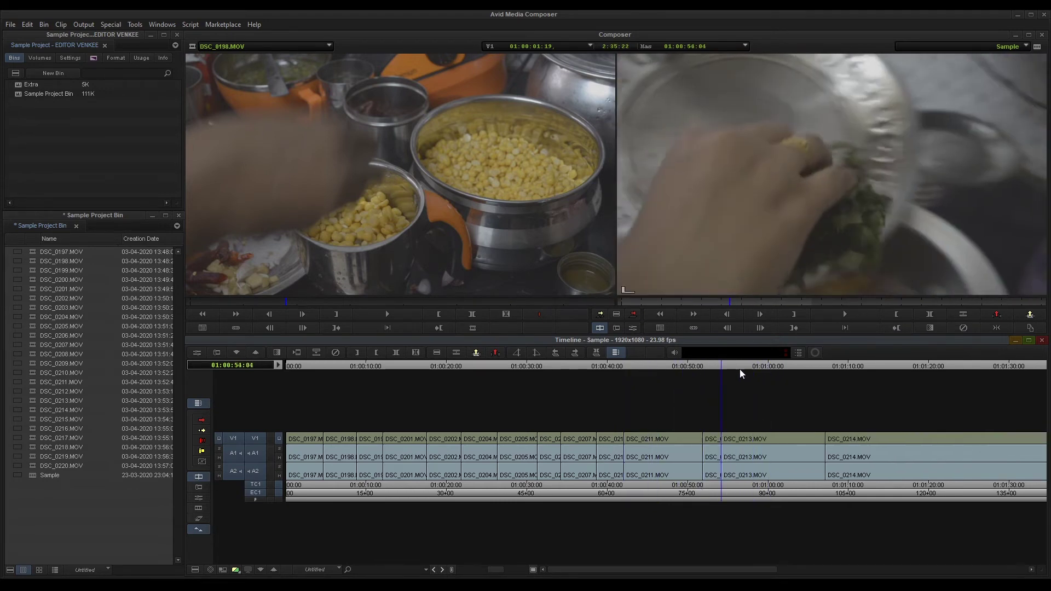
click(761, 372)
key(u)
click(792, 366)
key(y)
click(814, 365)
key(u)
click(848, 367)
key(y)
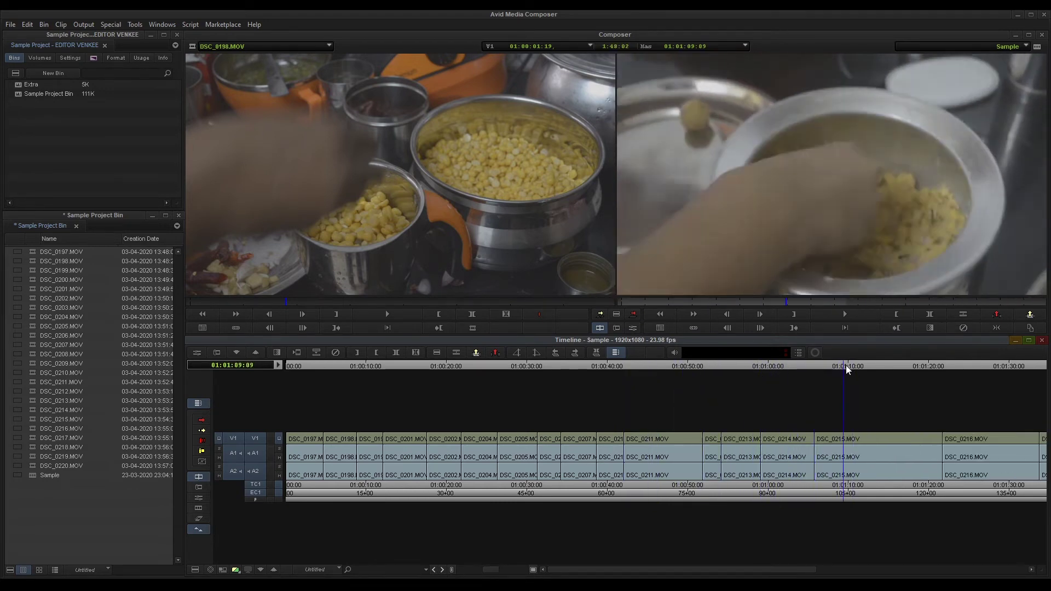
Trim unwanted sections from DSC_0215 and DSC_0216.
key(u)
click(872, 369)
drag(845, 366, 962, 375)
key(y)
click(900, 367)
key(u)
Split DSC_0217 at 01:01:24:02 with Add Edit.
key(h)
key(ctrl+])
key(ctrl+])
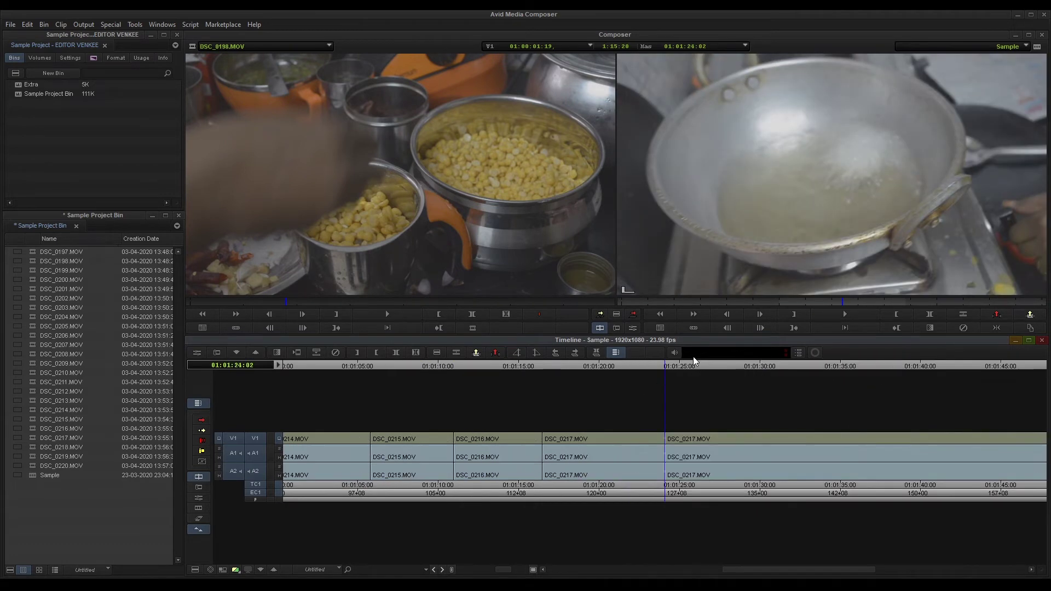
key(u)
key(h)
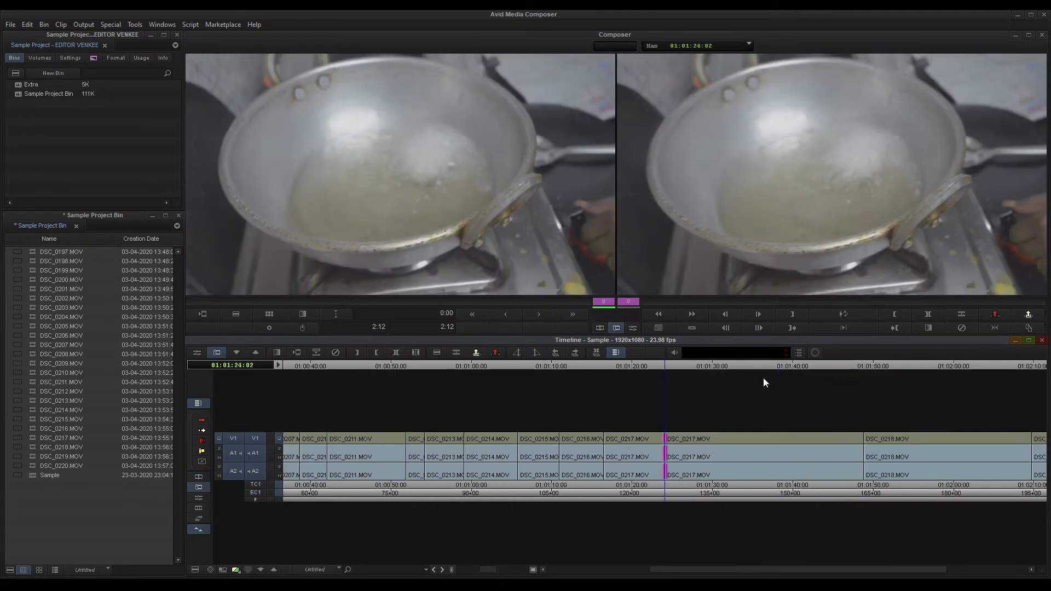
drag(642, 372, 683, 373)
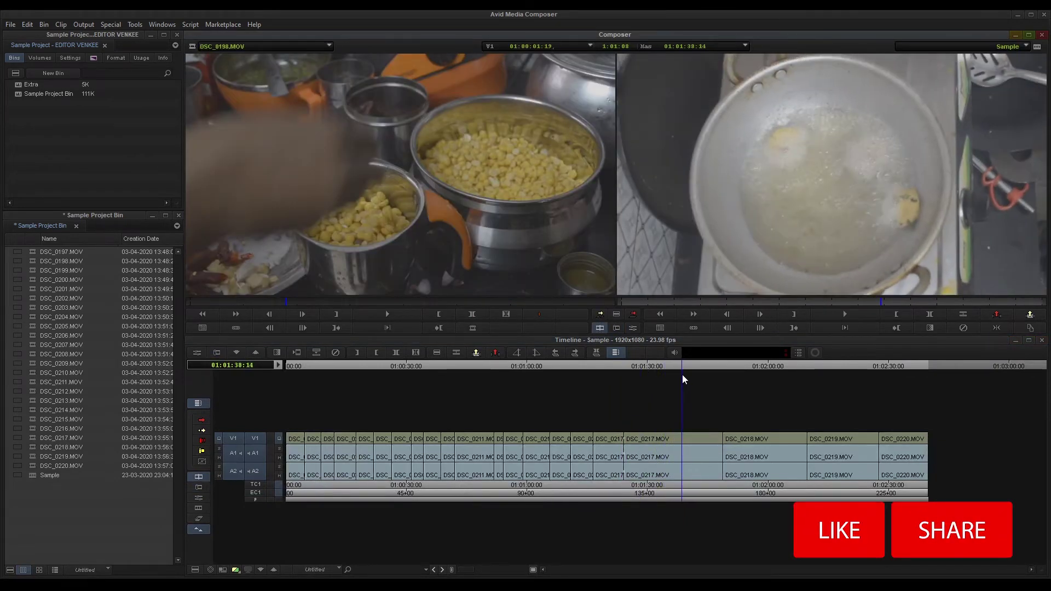
Extract the 15 seconds after the DSC_0217 split, up to 01:01:39:00.
key(ctrl+])
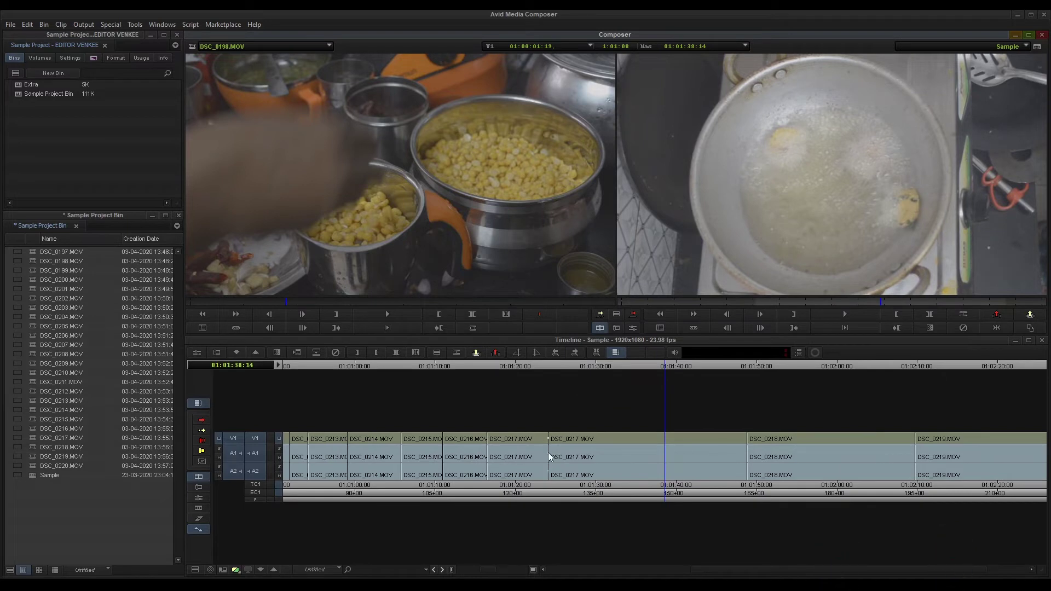
click(547, 366)
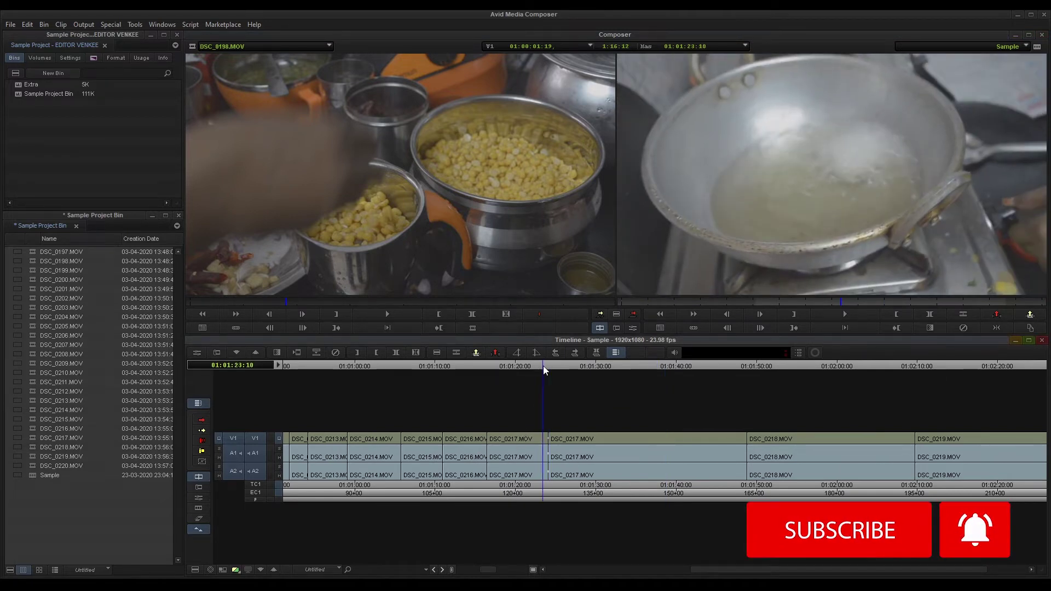
click(543, 366)
key(space)
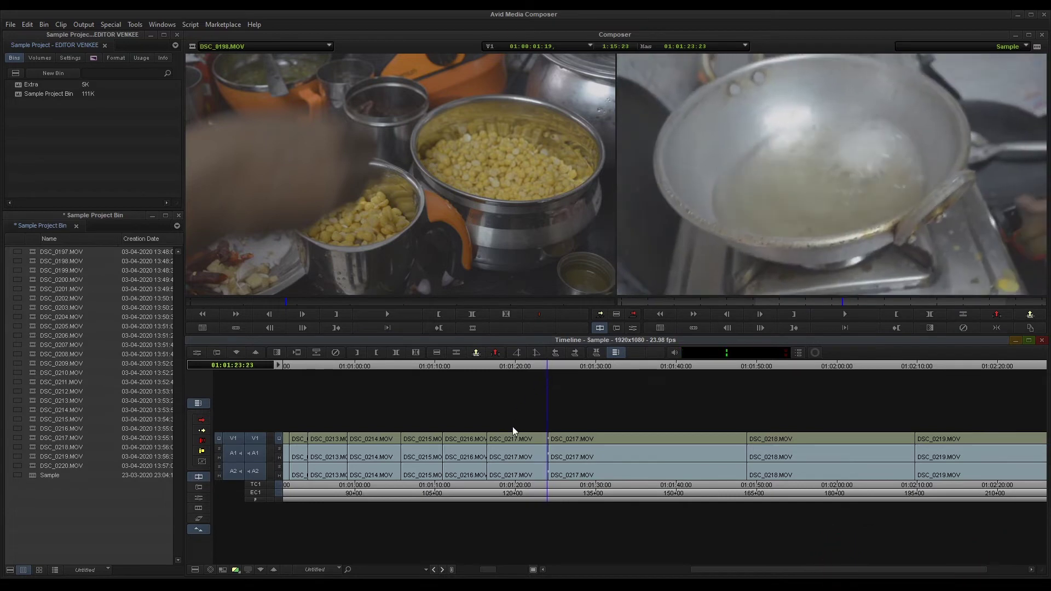
click(518, 364)
click(574, 364)
click(667, 365)
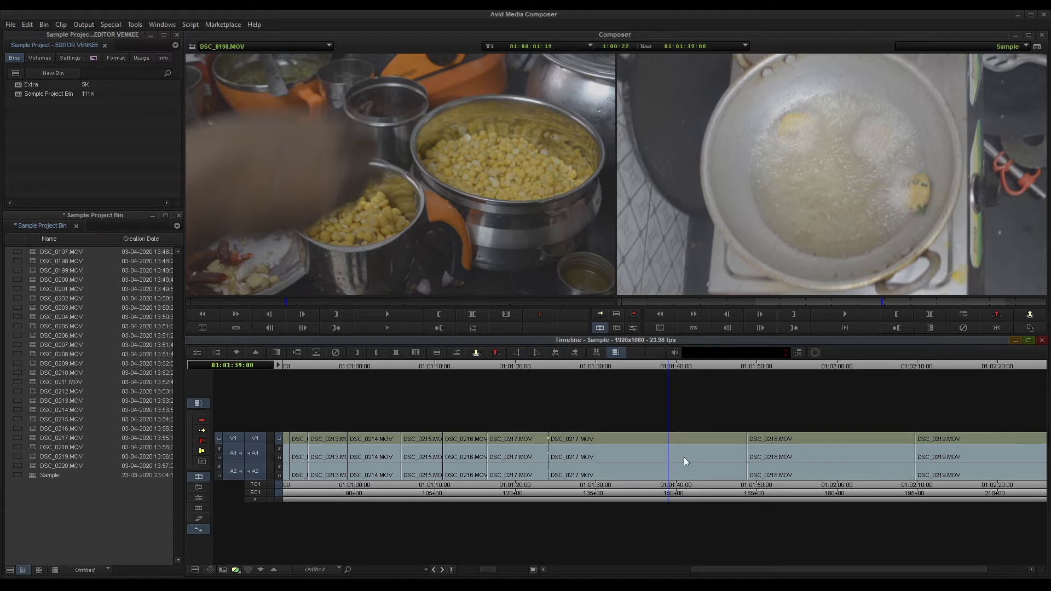
key(x)
Extract DSC_0217's remaining tail and trim DSC_0218.
drag(516, 370, 603, 382)
key(x)
click(703, 380)
key(x)
click(655, 368)
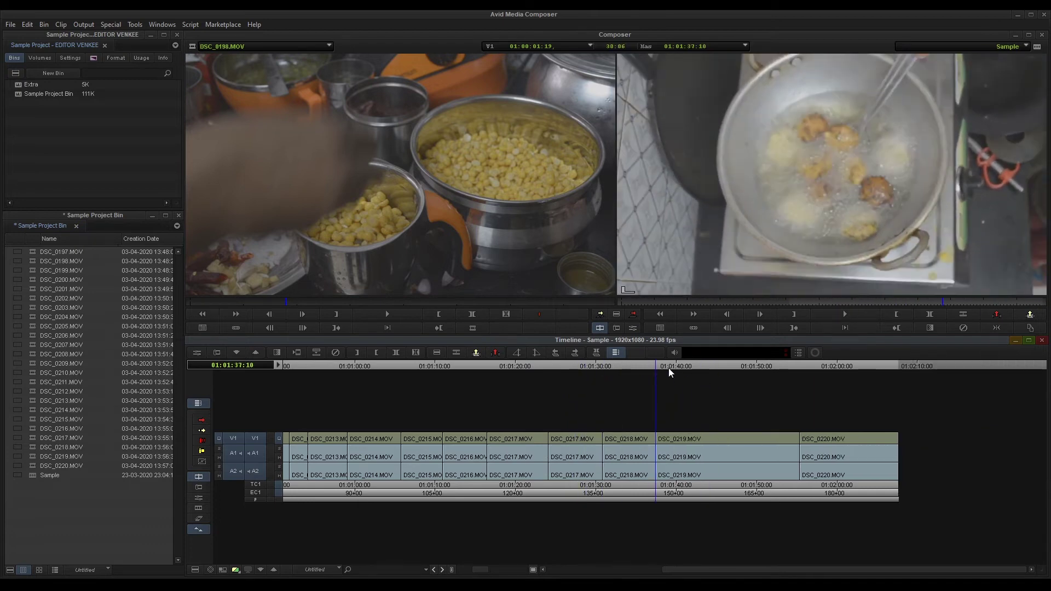
click(684, 367)
key(x)
Trim DSC_0219 and DSC_0220 so the sequence ends near 01:01:54, then review it.
click(725, 368)
key(x)
click(789, 370)
key(x)
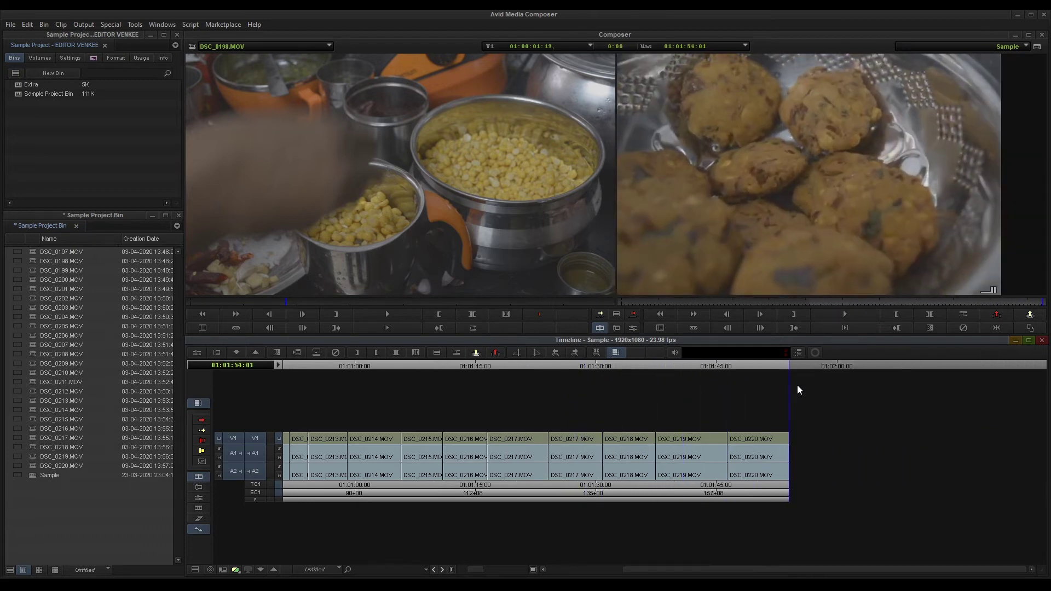
key(Up)
key(Down)
key(Home)
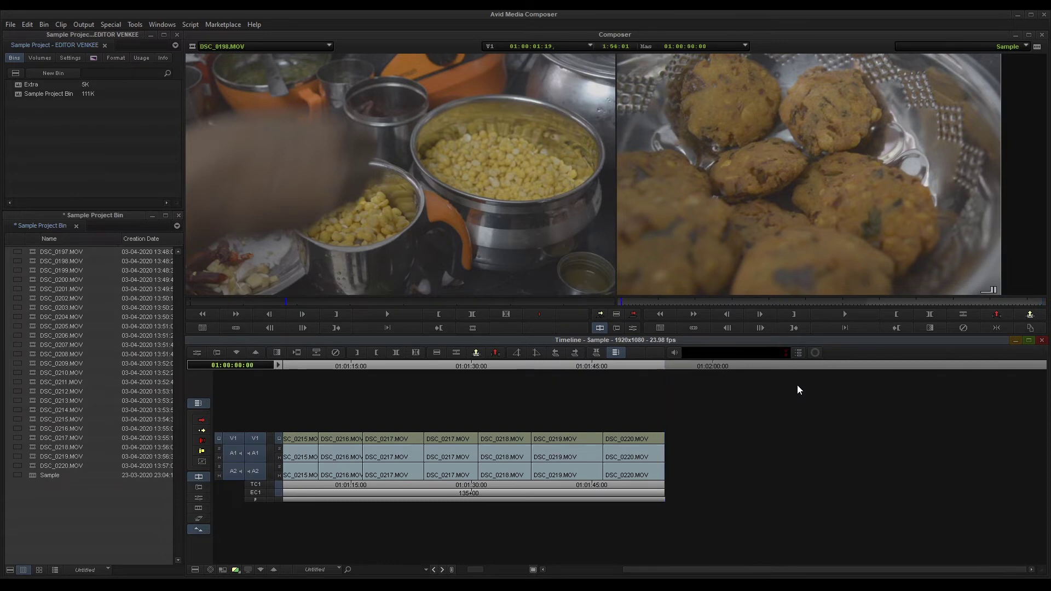
key(Up)
key(ctrl+])
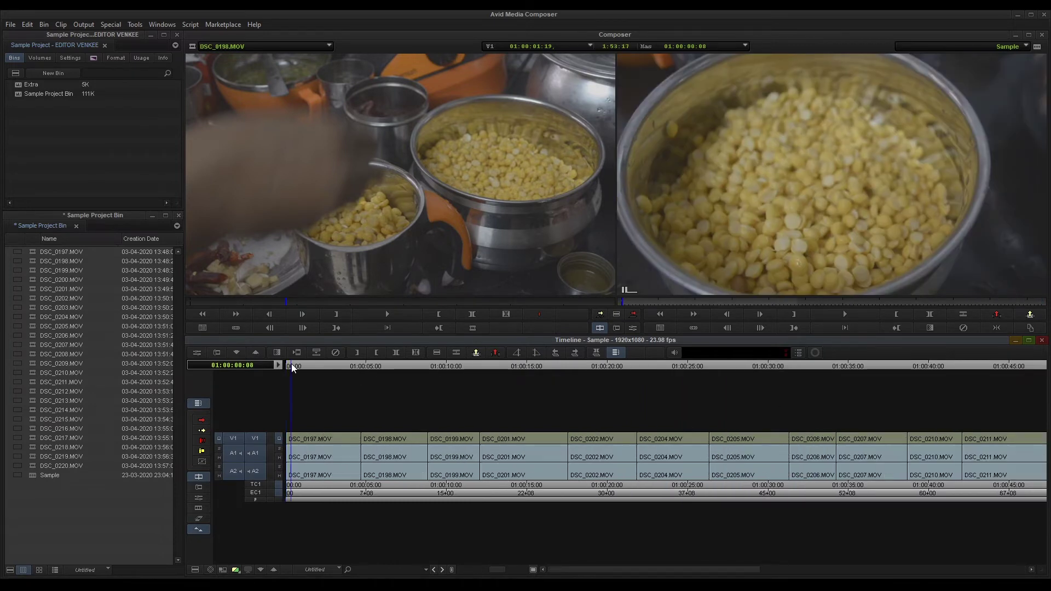
drag(292, 364, 330, 370)
key(ctrl+[)
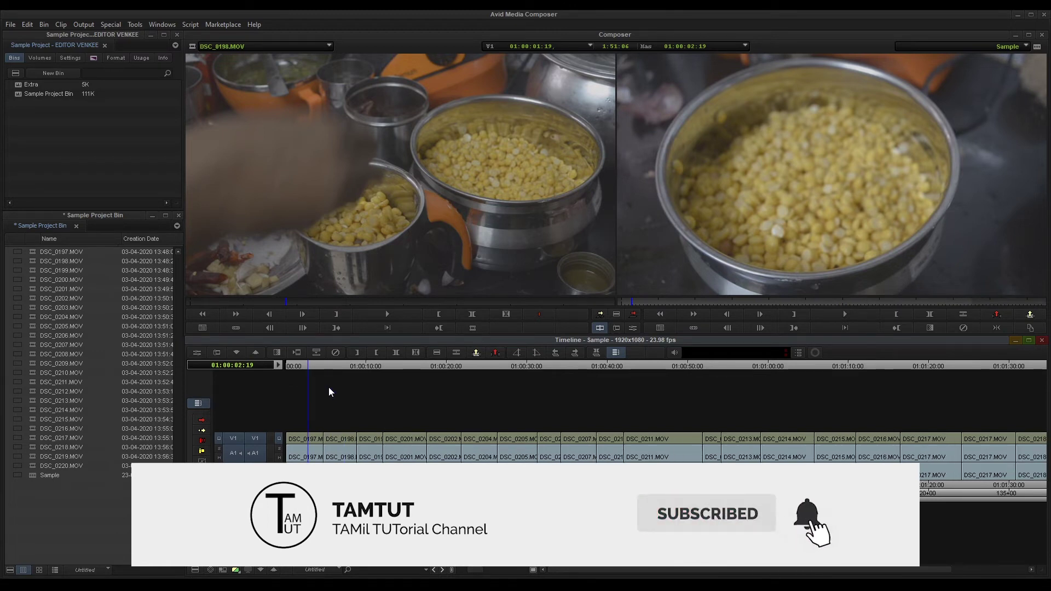
key(ctrl+])
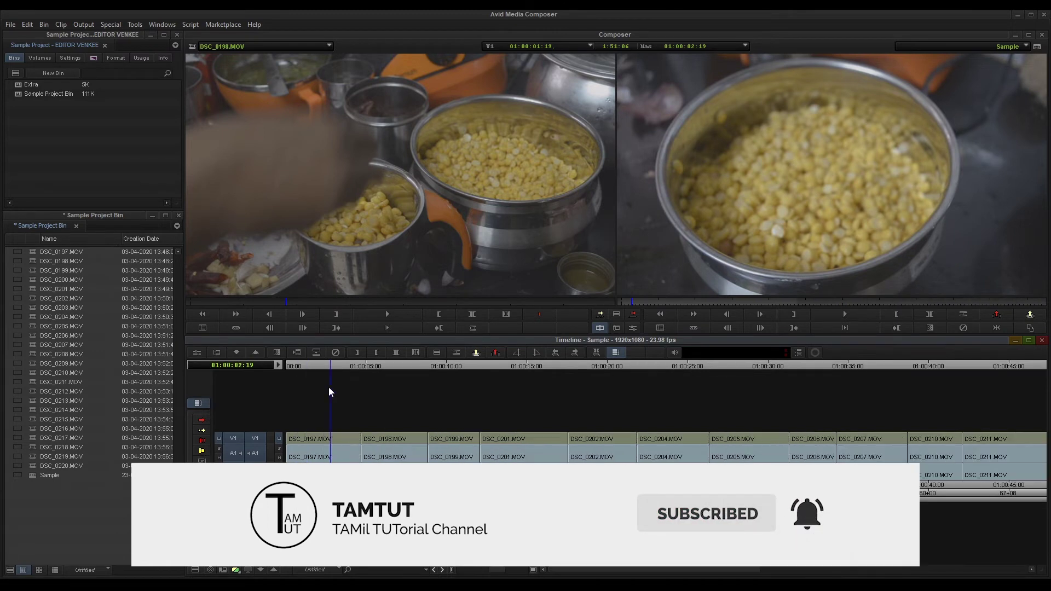
key(ctrl+[)
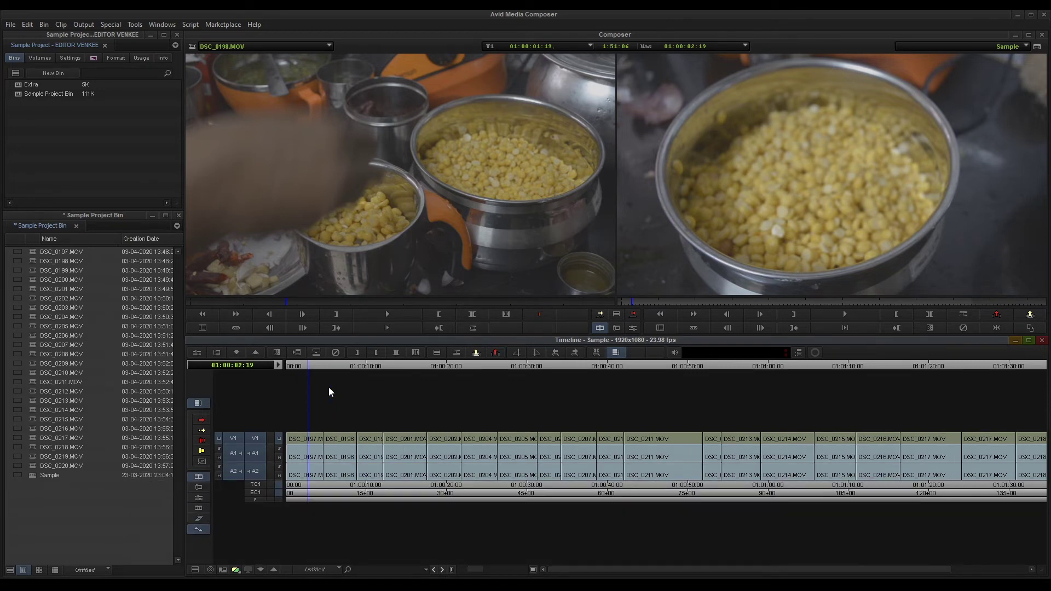
key(ctrl+[)
key(ctrl+])
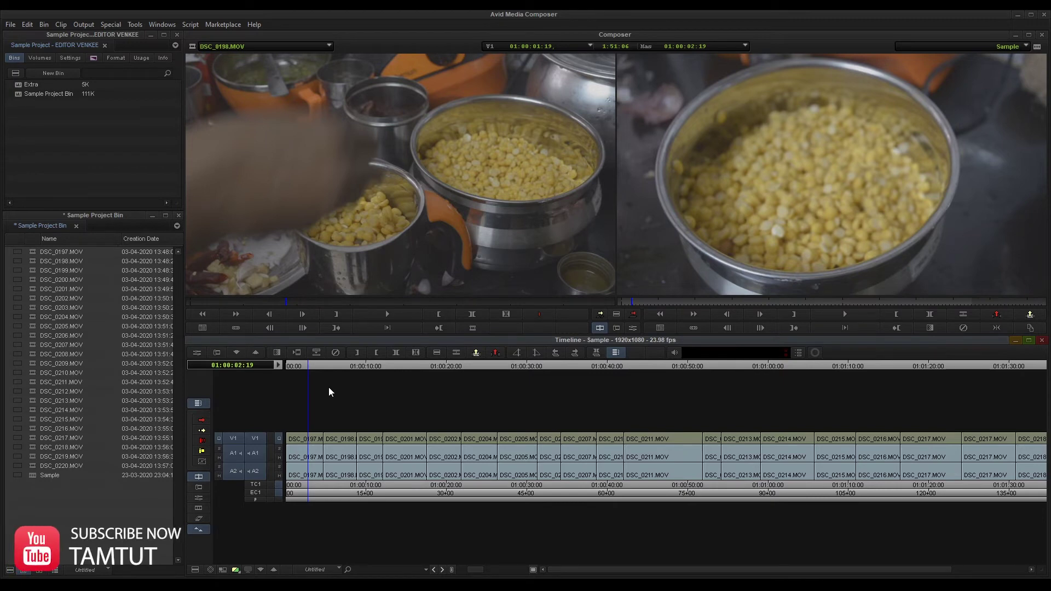
key(ctrl+[)
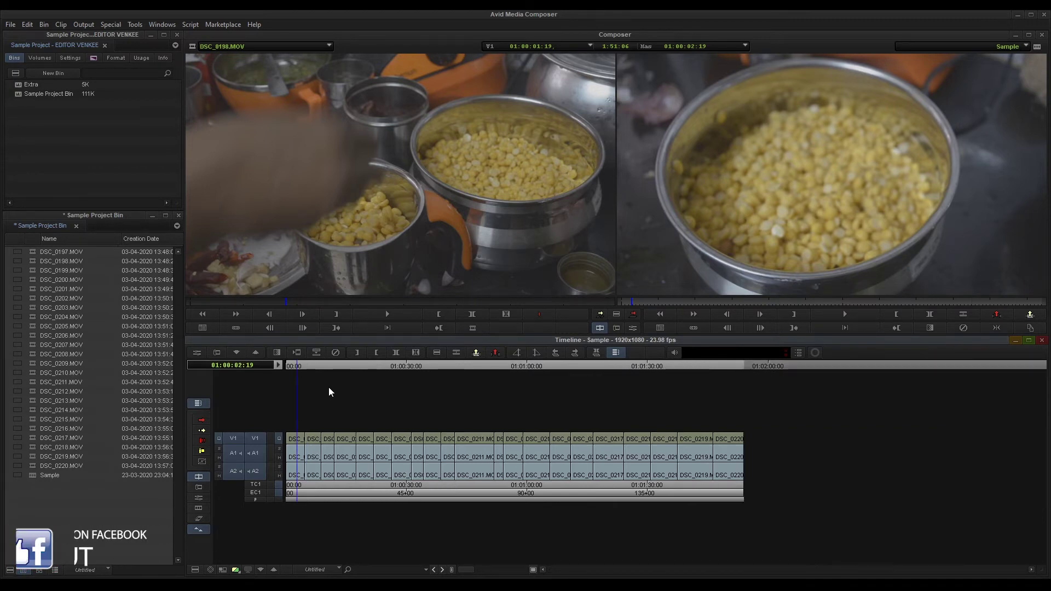
key(ctrl+])
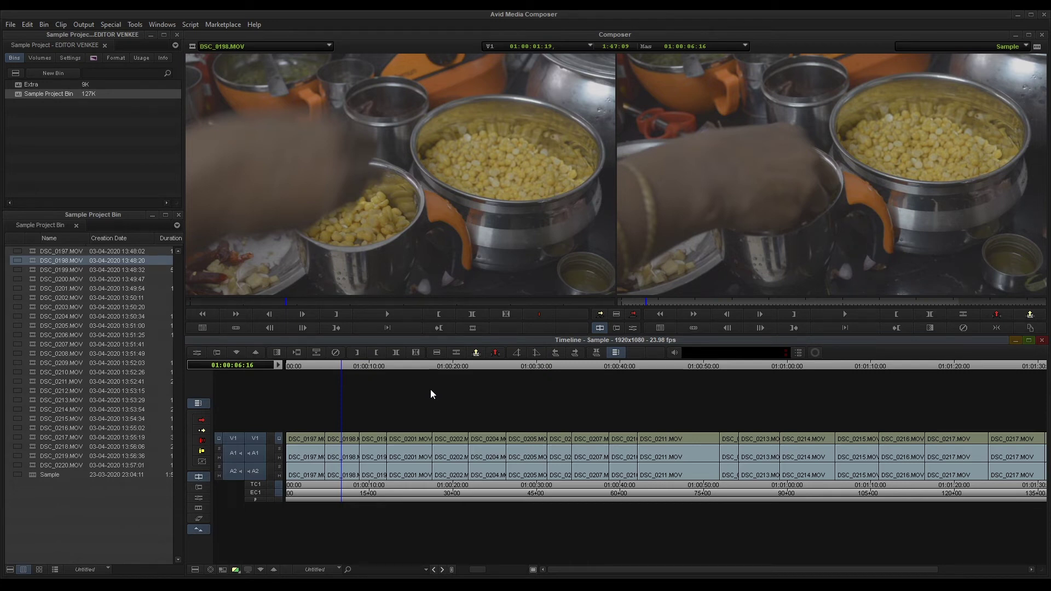
Park the playhead near 01:00:06, then open the Keyboard setting from the Project window's Settings list.
click(340, 367)
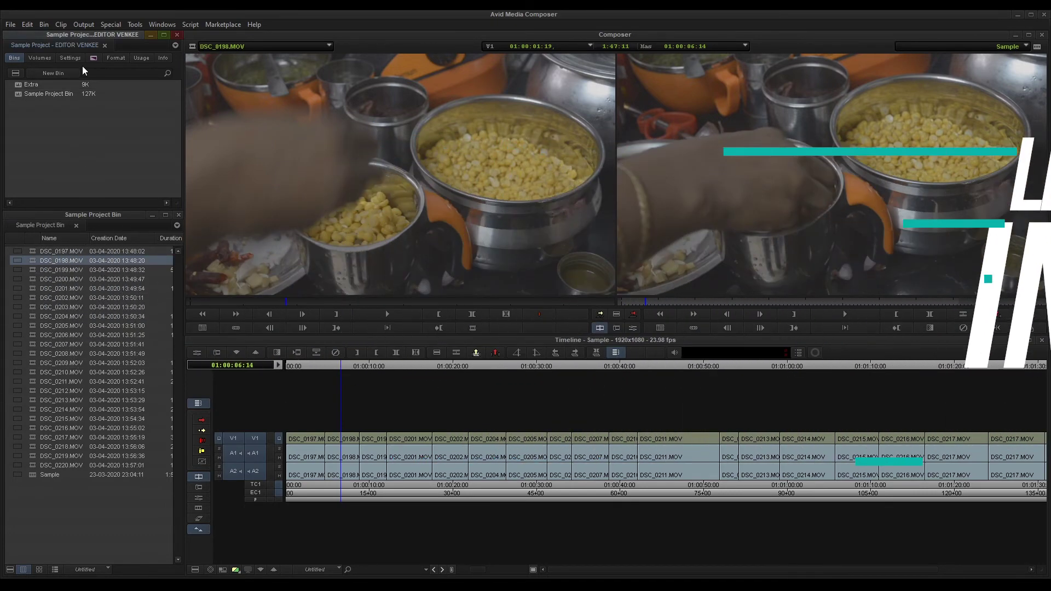
click(71, 55)
click(69, 116)
key(k)
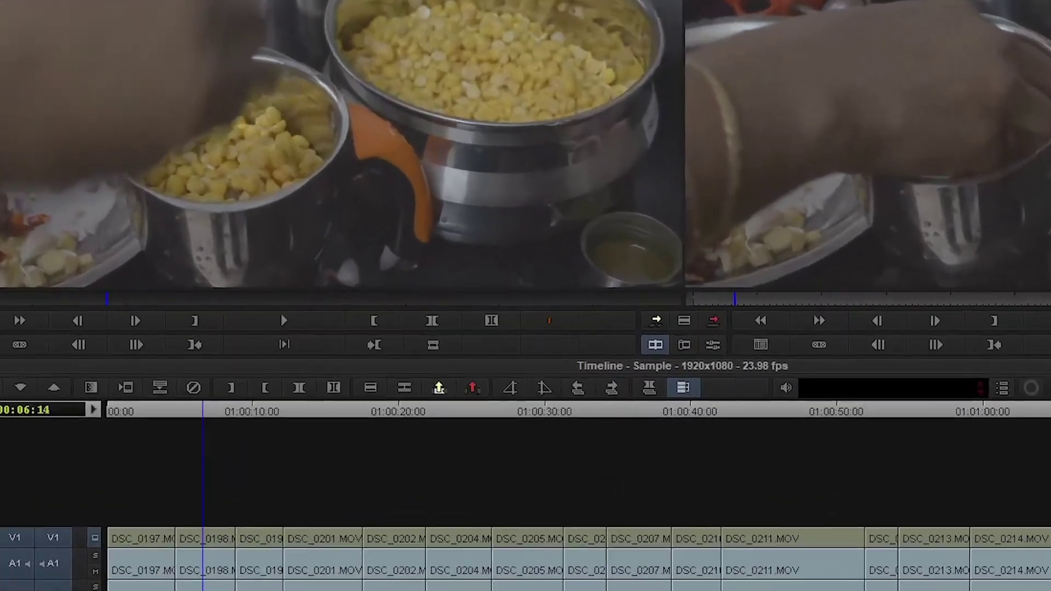
key(Return)
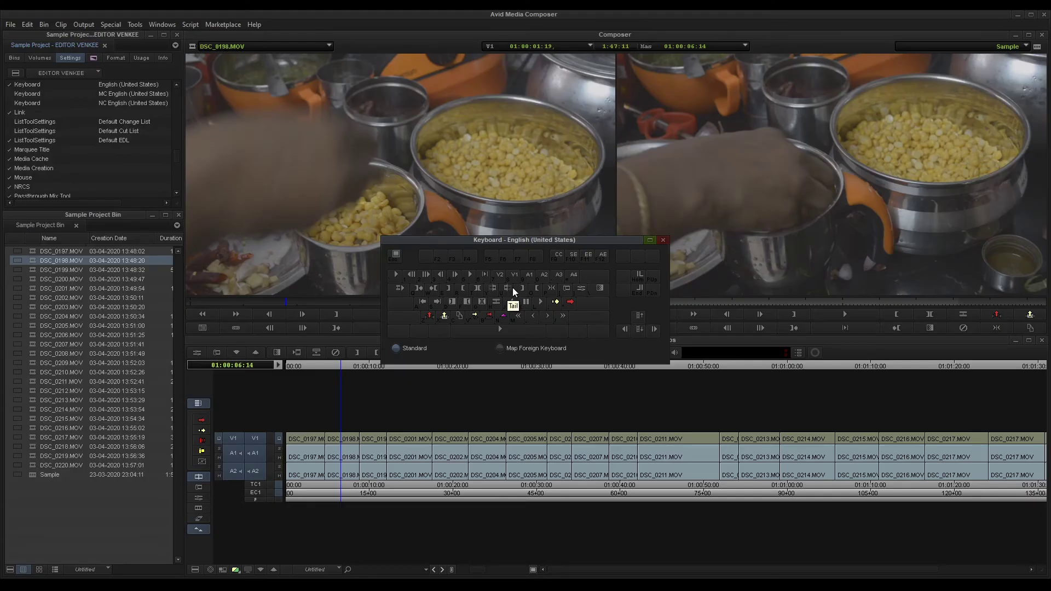
Move the Command Palette over the timeline and view its Edit commands, then close it and the Keyboard window.
drag(258, 64, 675, 378)
click(474, 390)
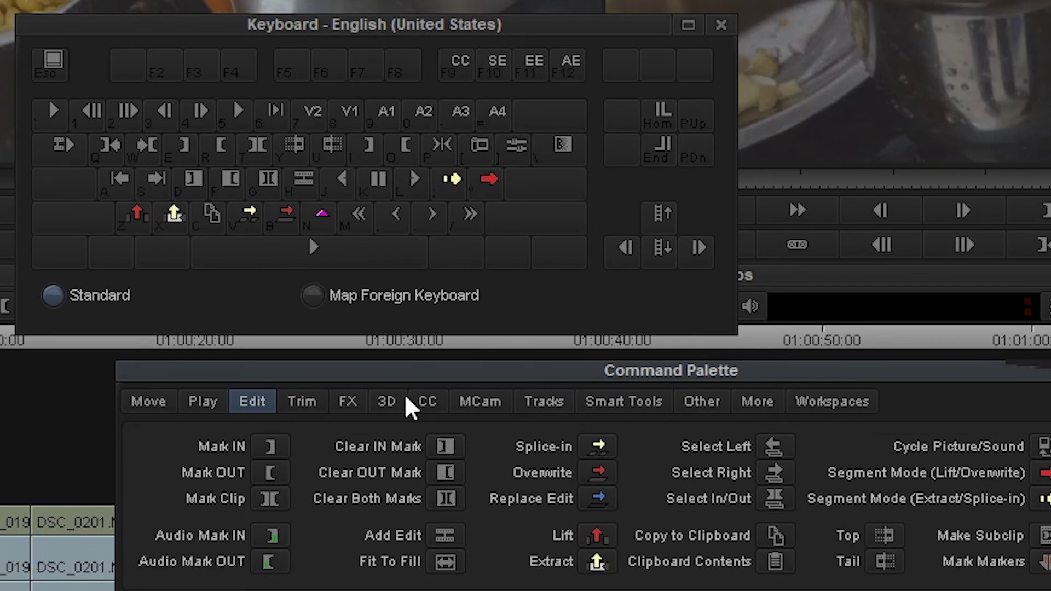
drag(416, 377, 49, 376)
click(848, 376)
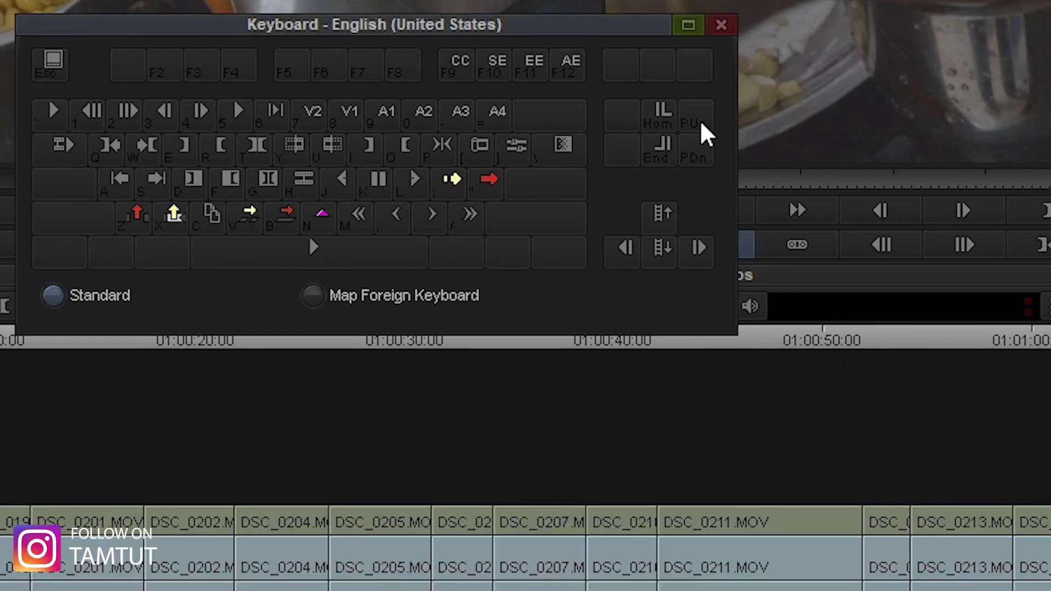
click(721, 24)
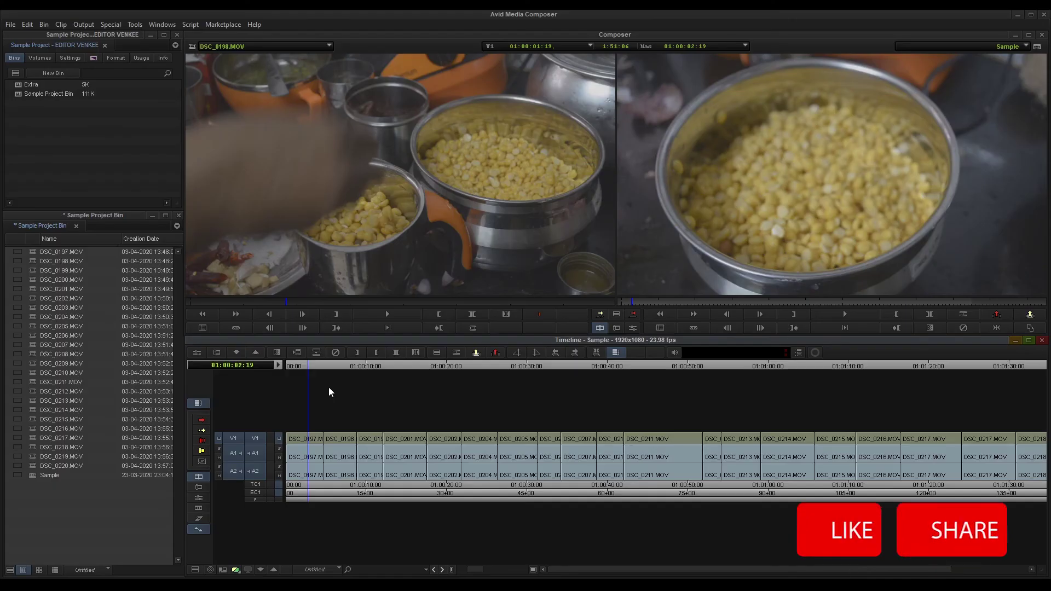